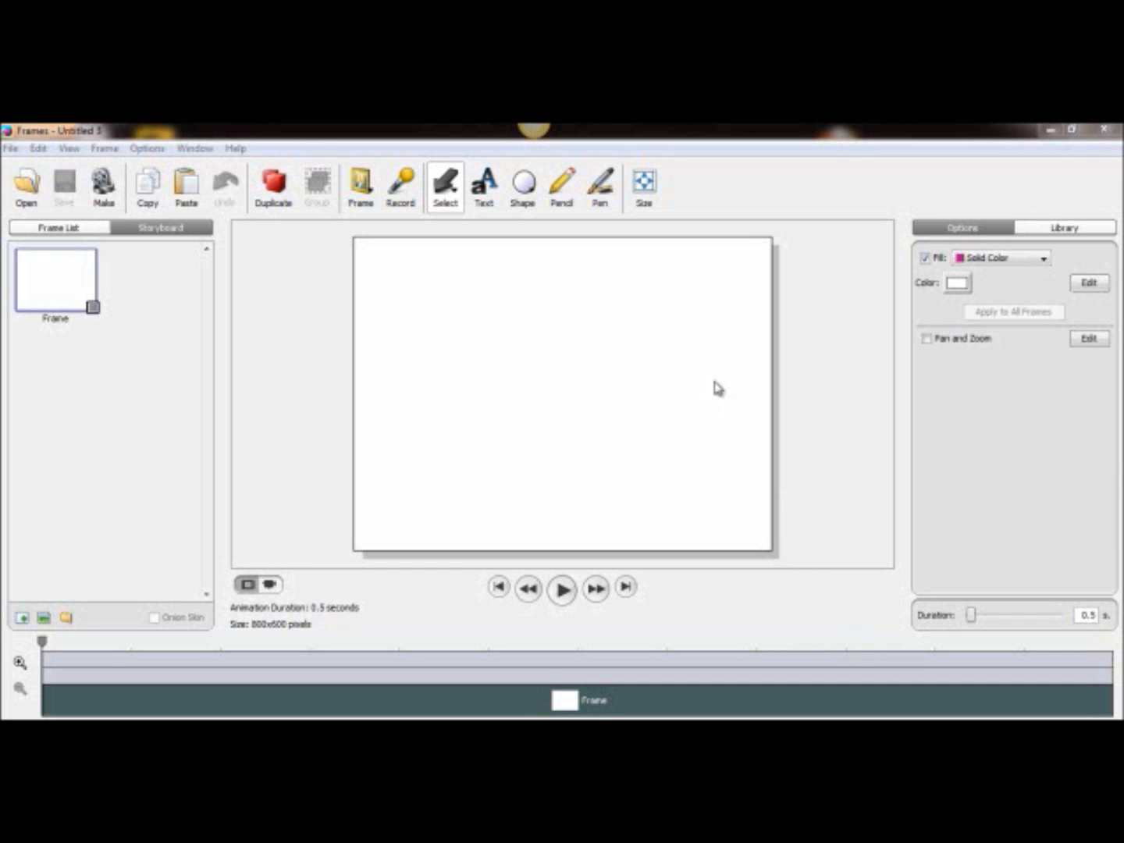
- Insert the standing black-and-white Cow clip art from the library's Farm Animals folder into the blank frame
{"action": "left_click", "coordinate": [1056, 229]}
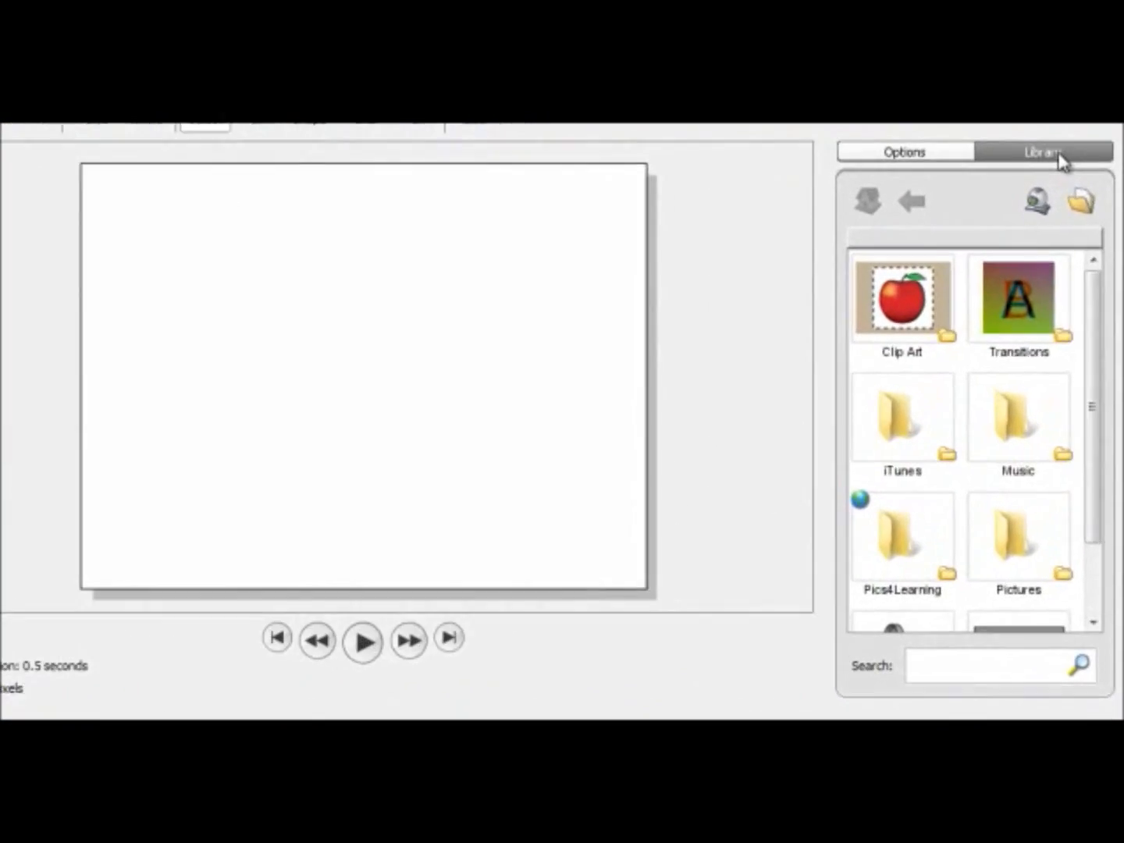
{"action": "double_click", "coordinate": [895, 303]}
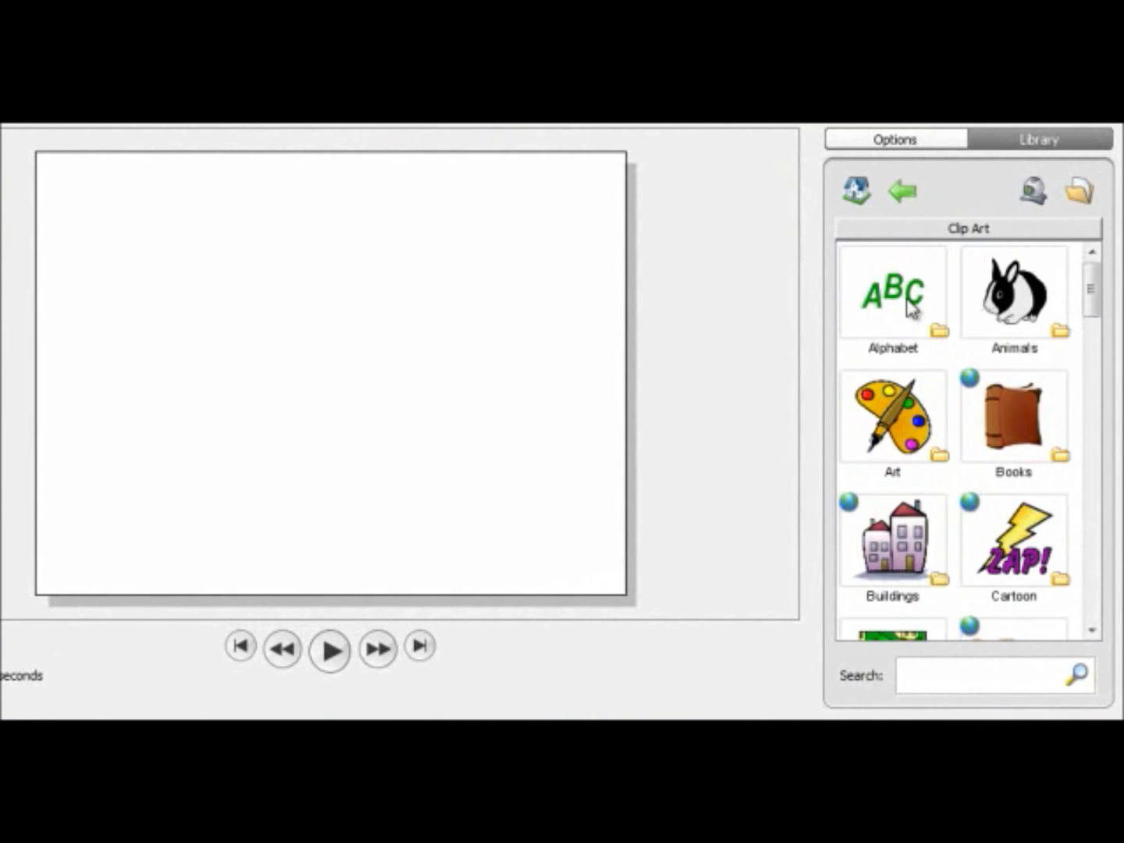
{"action": "double_click", "coordinate": [1006, 295]}
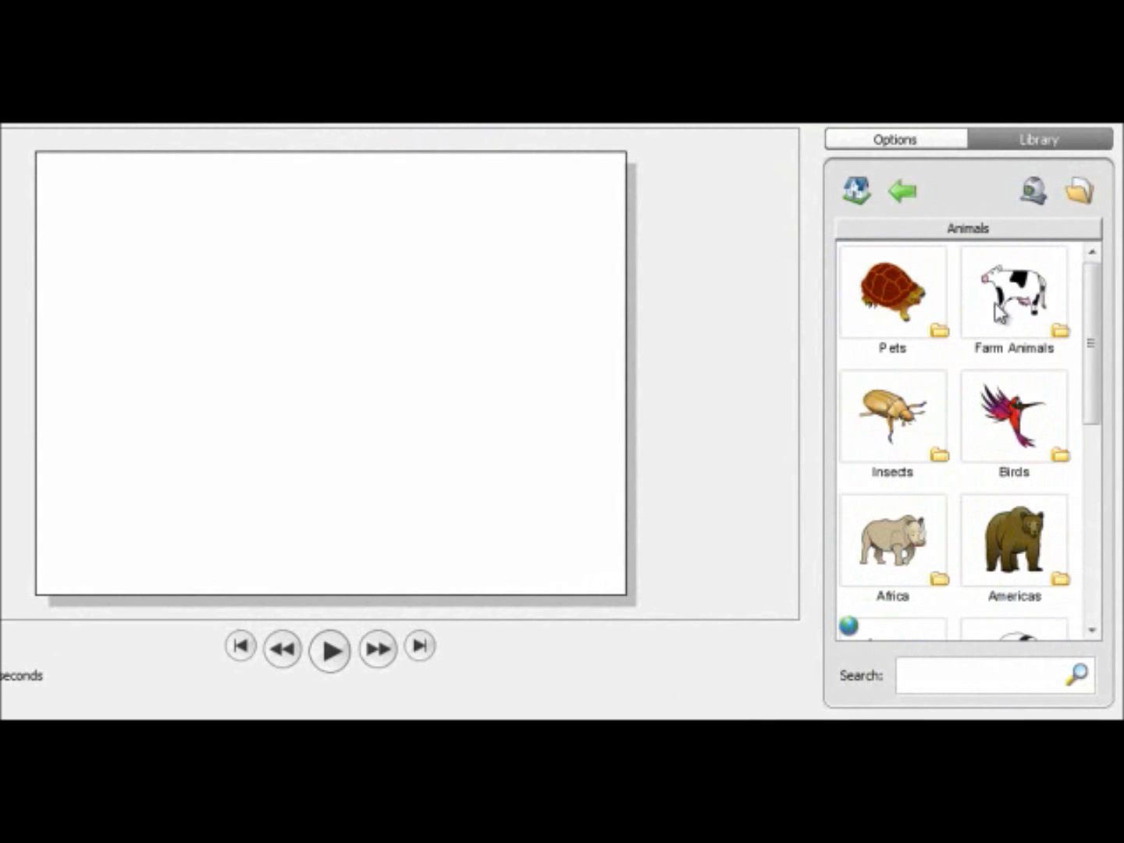
{"action": "double_click", "coordinate": [1013, 291]}
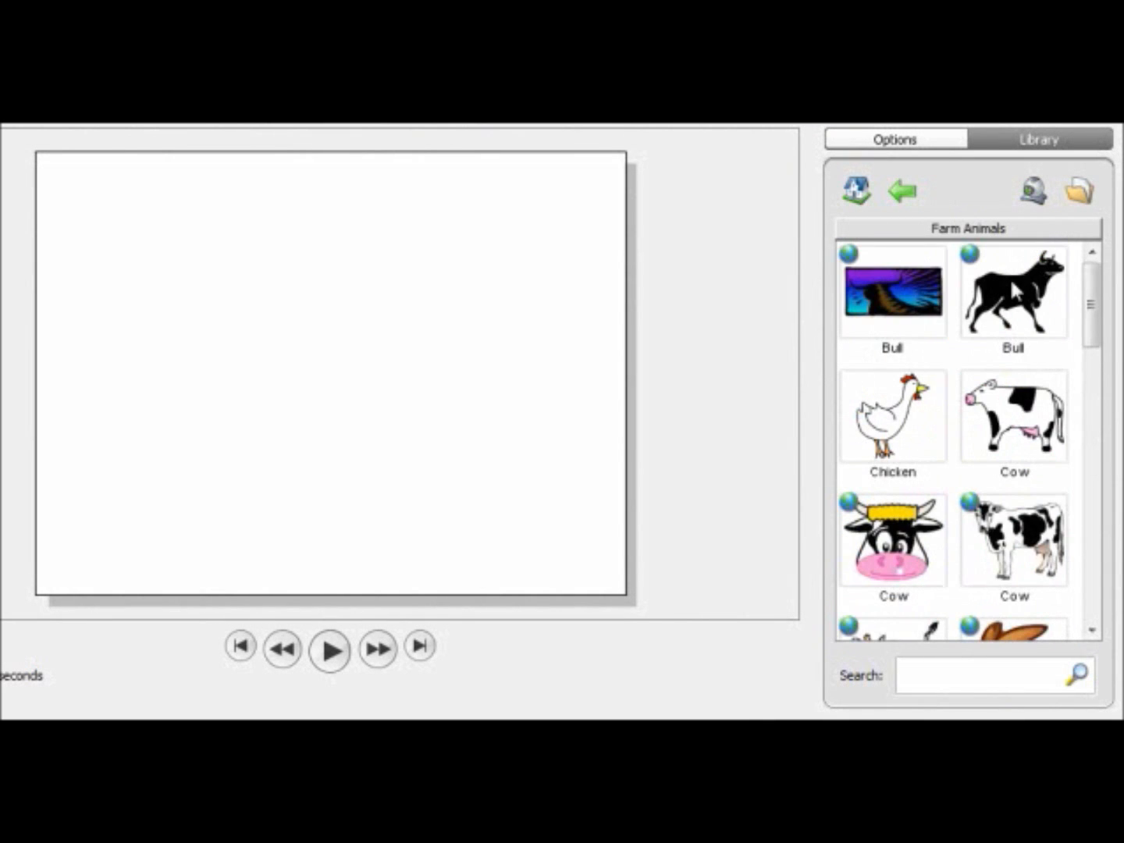
{"action": "left_click_drag", "start_coordinate": [1014, 433], "coordinate": [1066, 460]}
{"action": "left_click", "coordinate": [1062, 456]}
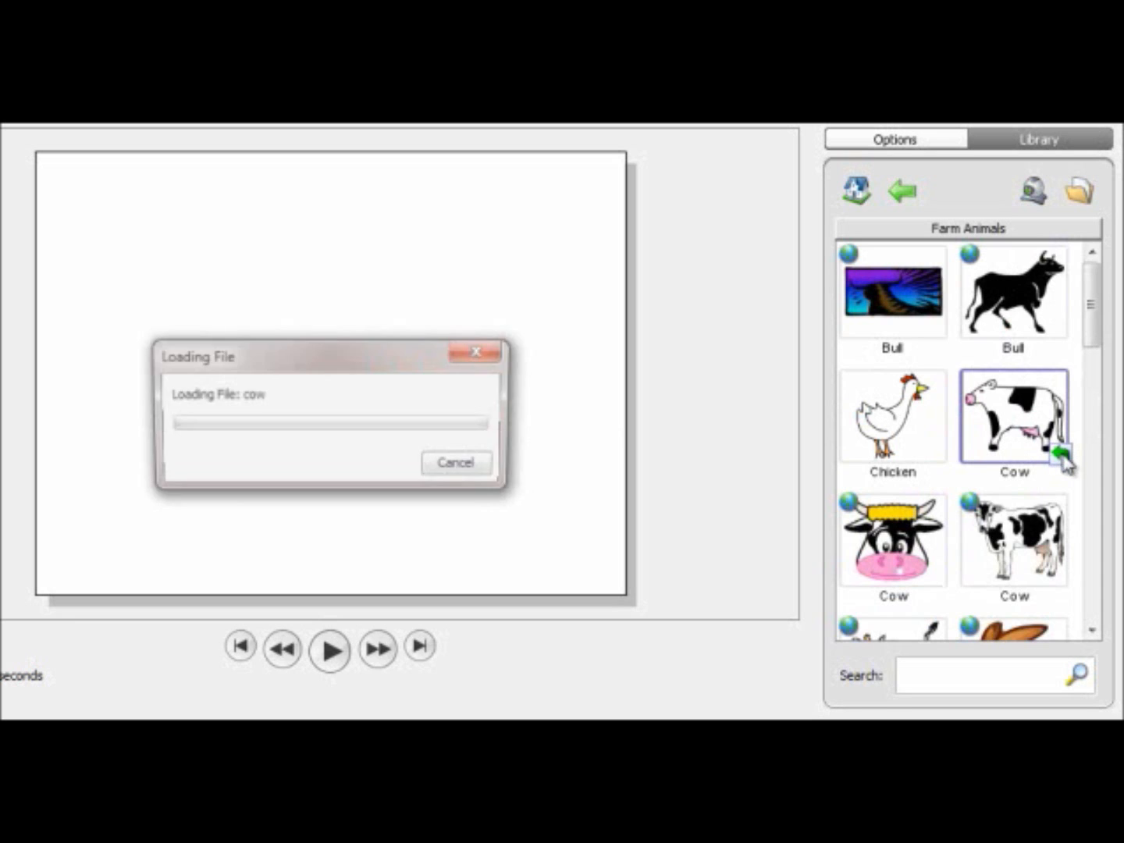
{"action": "left_click", "coordinate": [354, 543]}
{"action": "left_click", "coordinate": [350, 364]}
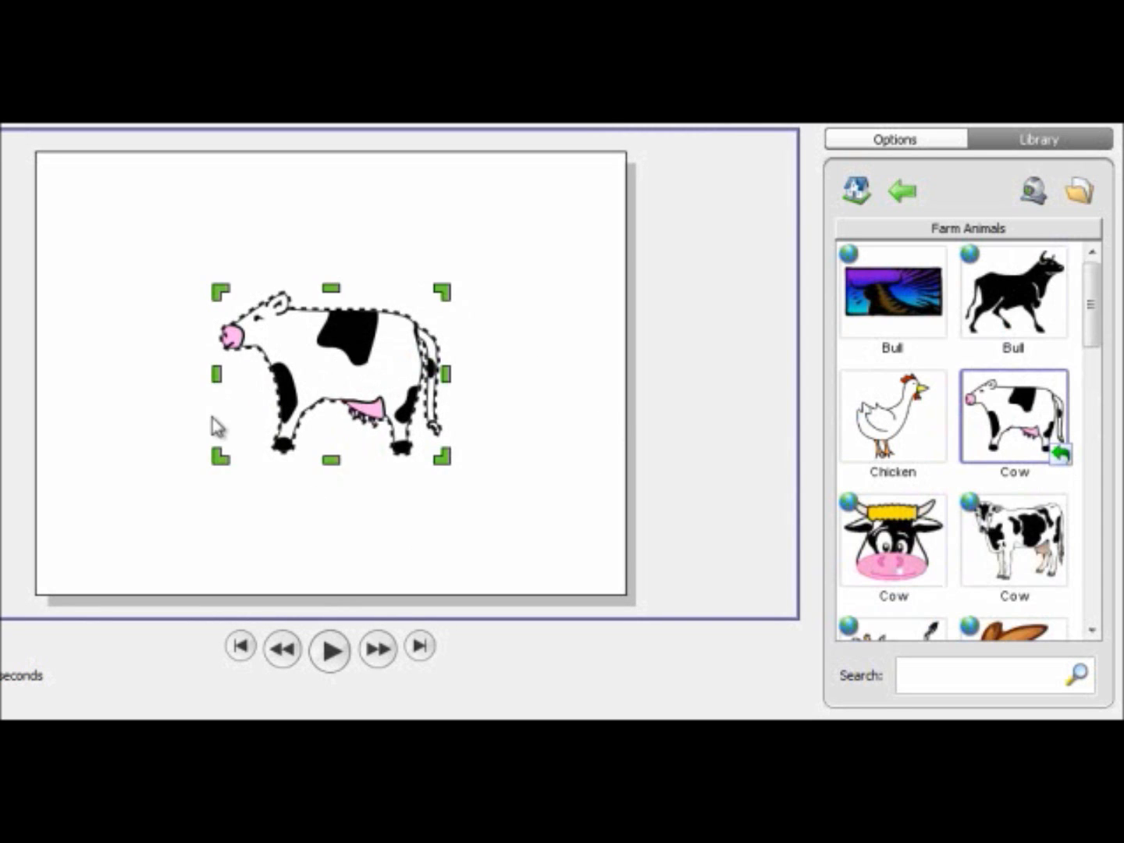
- Shrink the cow slightly from its lower-left corner and tilt it slightly counterclockwise
{"action": "mouse_move", "coordinate": [221, 456]}
{"action": "left_mouse_down"}
{"action": "mouse_move", "coordinate": [369, 369]}
{"action": "mouse_move", "coordinate": [229, 453]}
{"action": "left_mouse_up"}
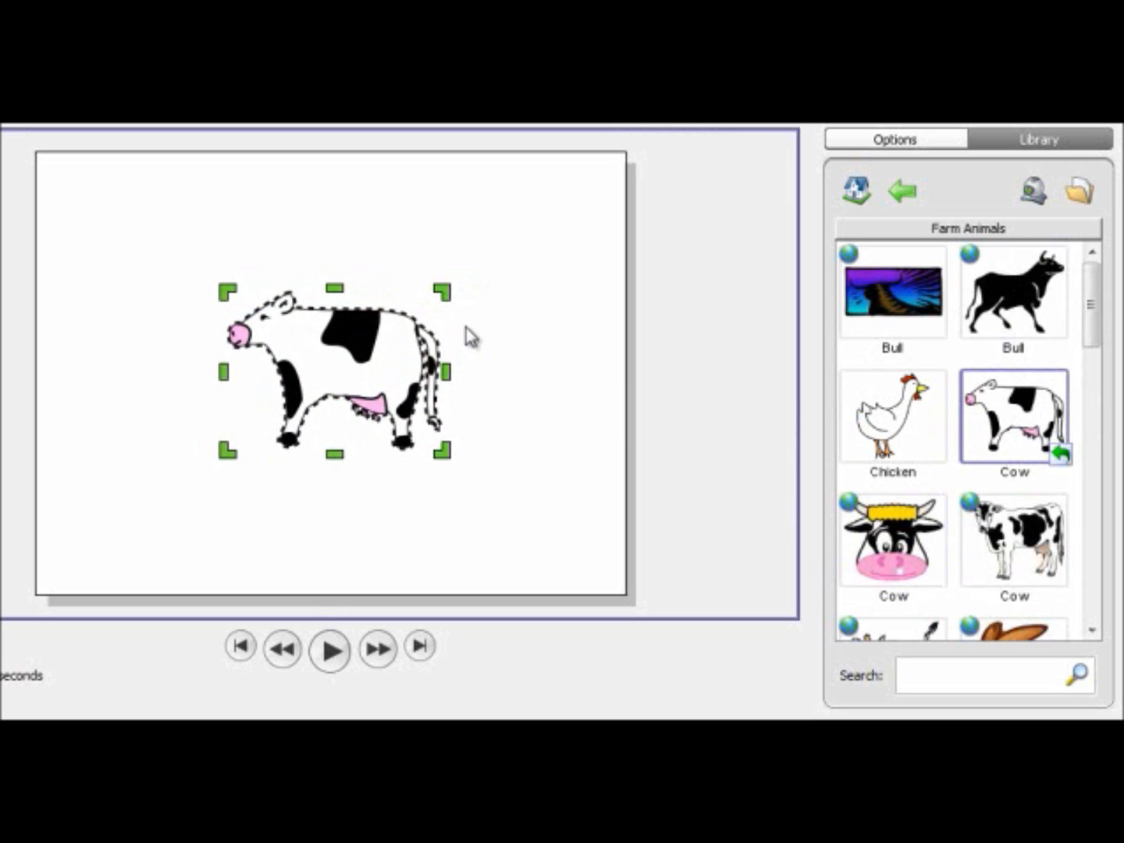
{"action": "left_click", "coordinate": [914, 140]}
{"action": "left_click", "coordinate": [899, 275]}
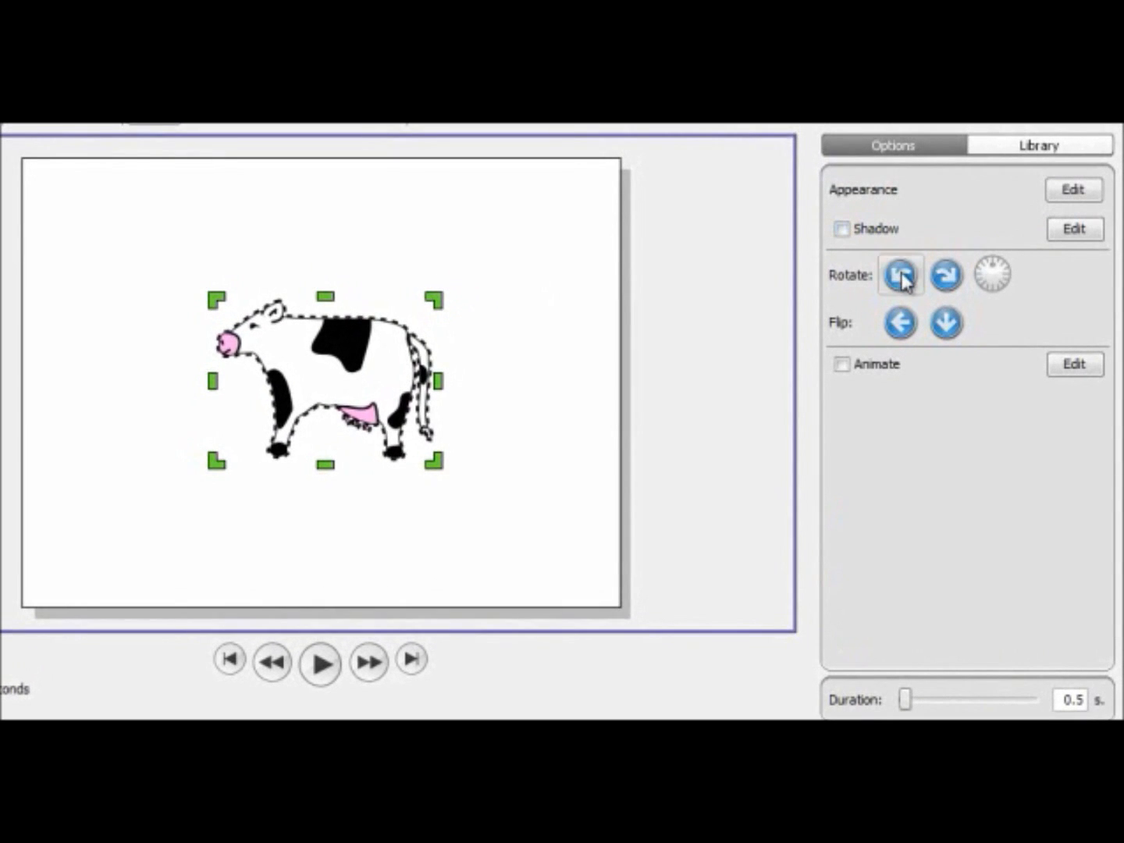
{"action": "left_click", "coordinate": [946, 275]}
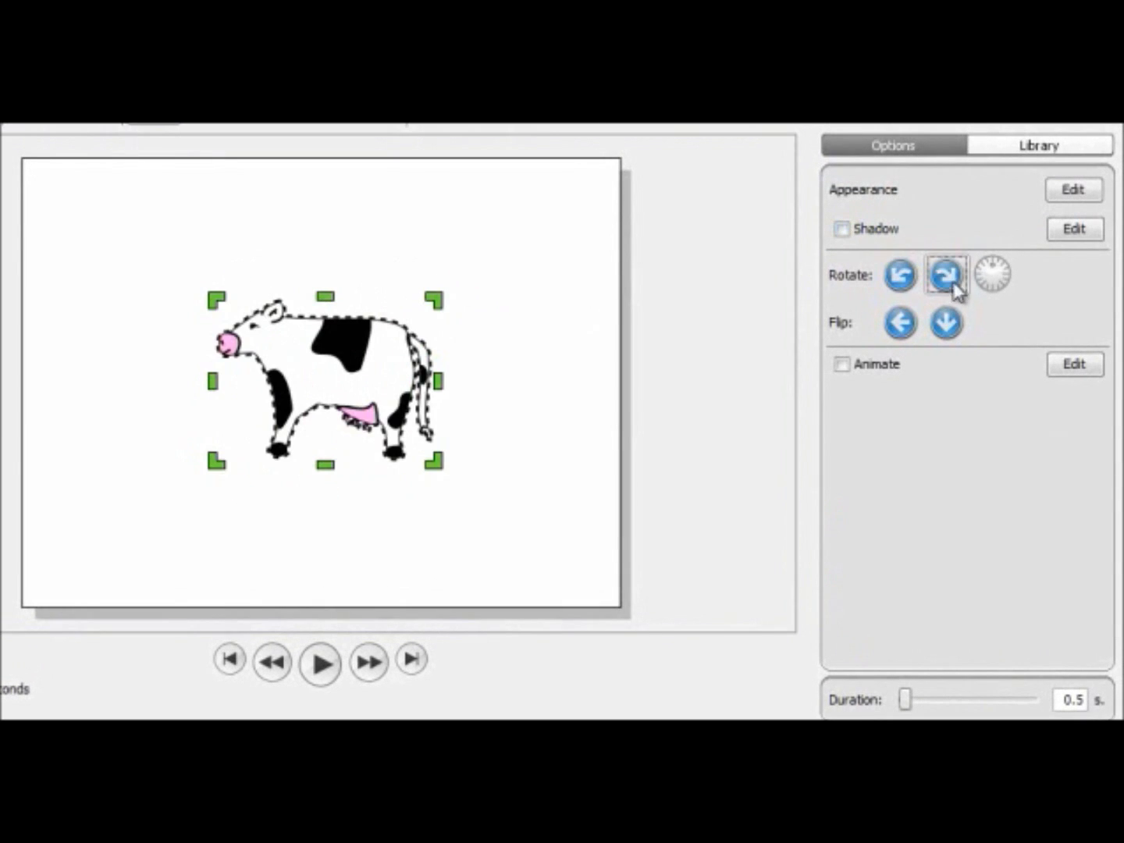
{"action": "mouse_move", "coordinate": [985, 272]}
{"action": "left_mouse_down"}
{"action": "mouse_move", "coordinate": [1002, 277]}
{"action": "mouse_move", "coordinate": [994, 273]}
{"action": "left_mouse_up"}
- Review the cow's appearance settings and try the Fly In animation effect on it
{"action": "left_click", "coordinate": [1071, 192]}
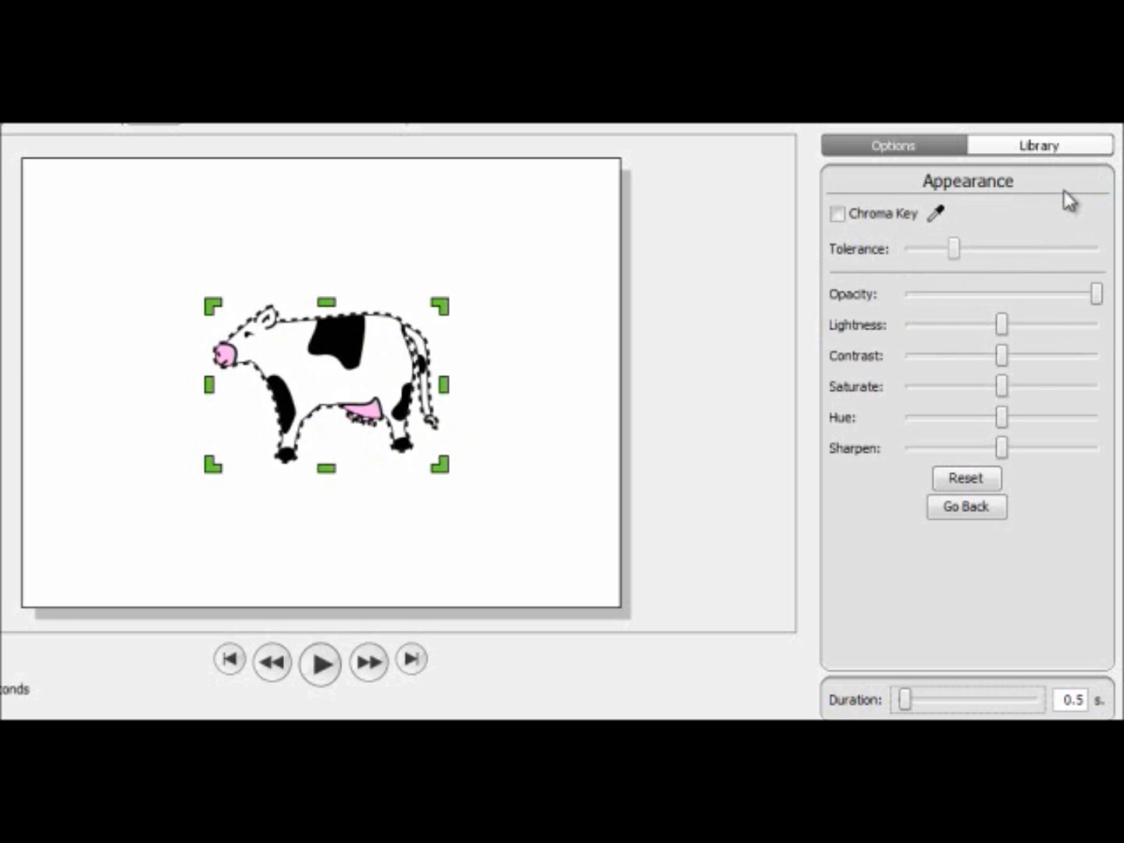
{"action": "left_click", "coordinate": [986, 515]}
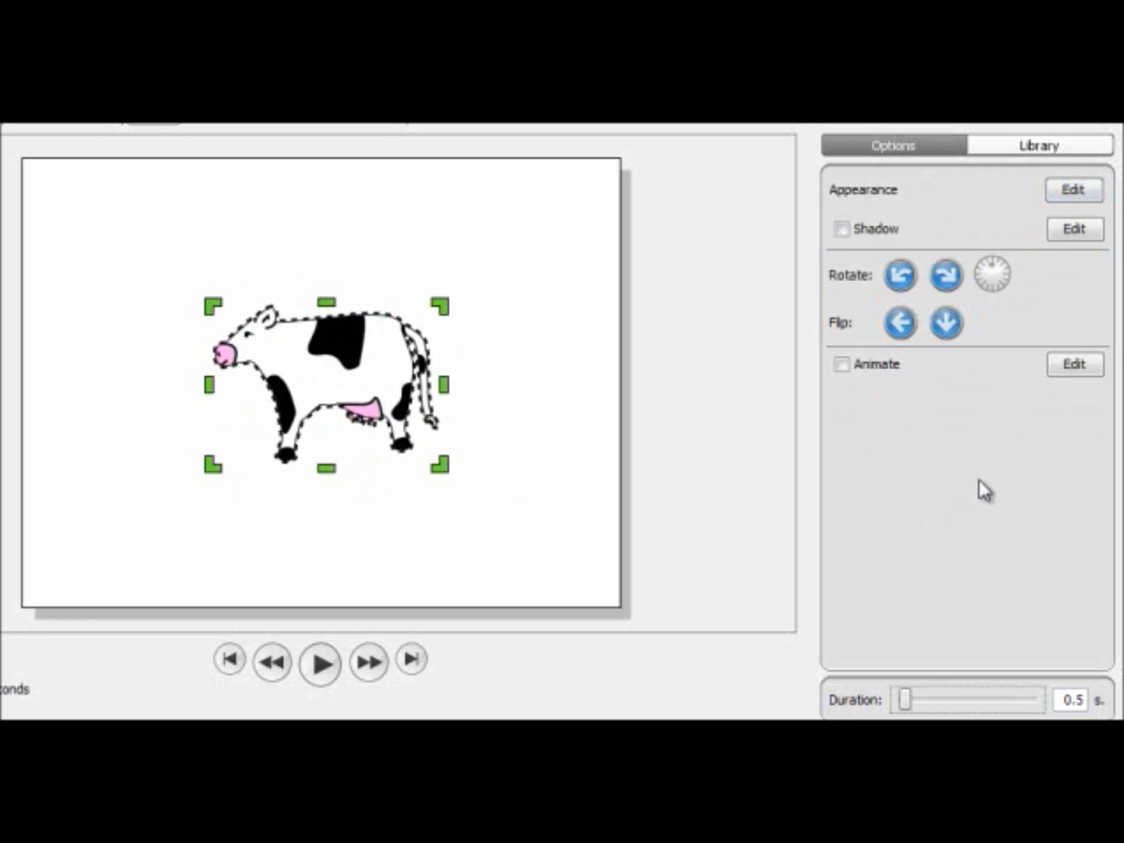
{"action": "left_click", "coordinate": [843, 366]}
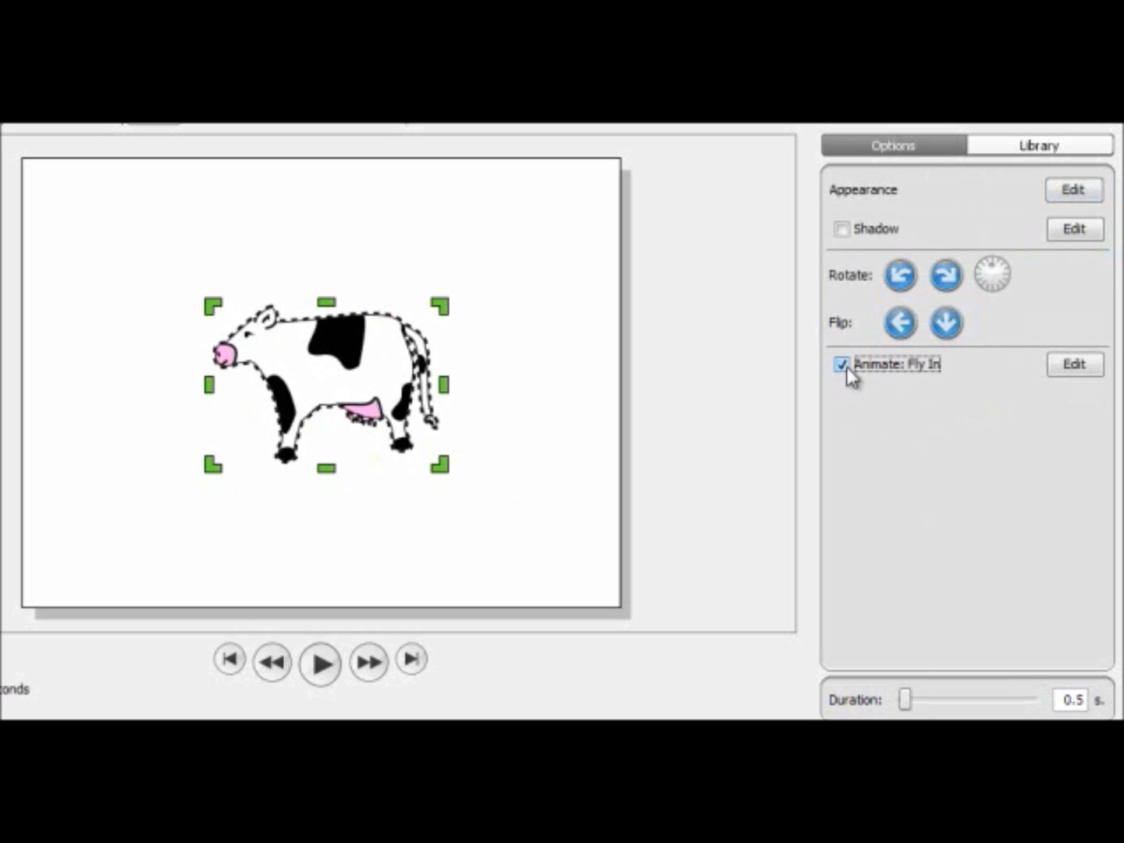
{"action": "left_click", "coordinate": [1084, 365]}
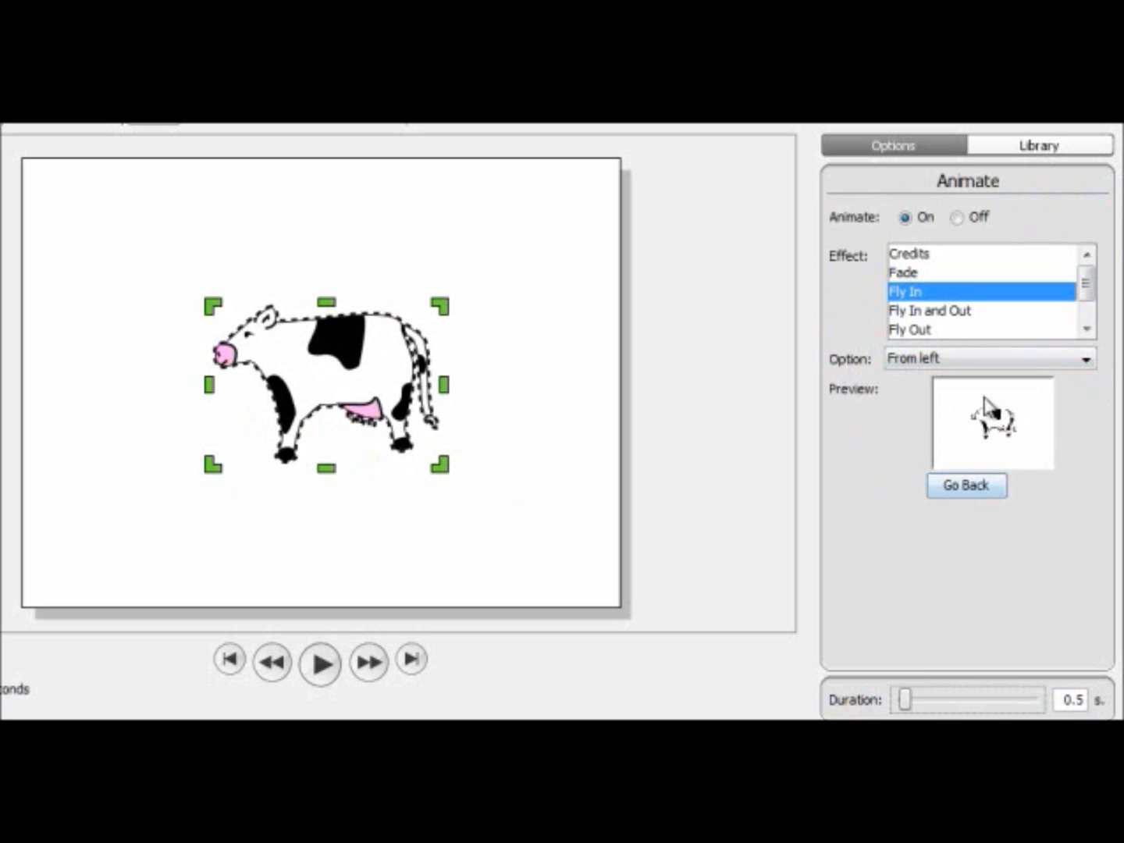
{"action": "left_click", "coordinate": [956, 218]}
{"action": "left_click", "coordinate": [960, 487]}
{"action": "left_click", "coordinate": [535, 431]}
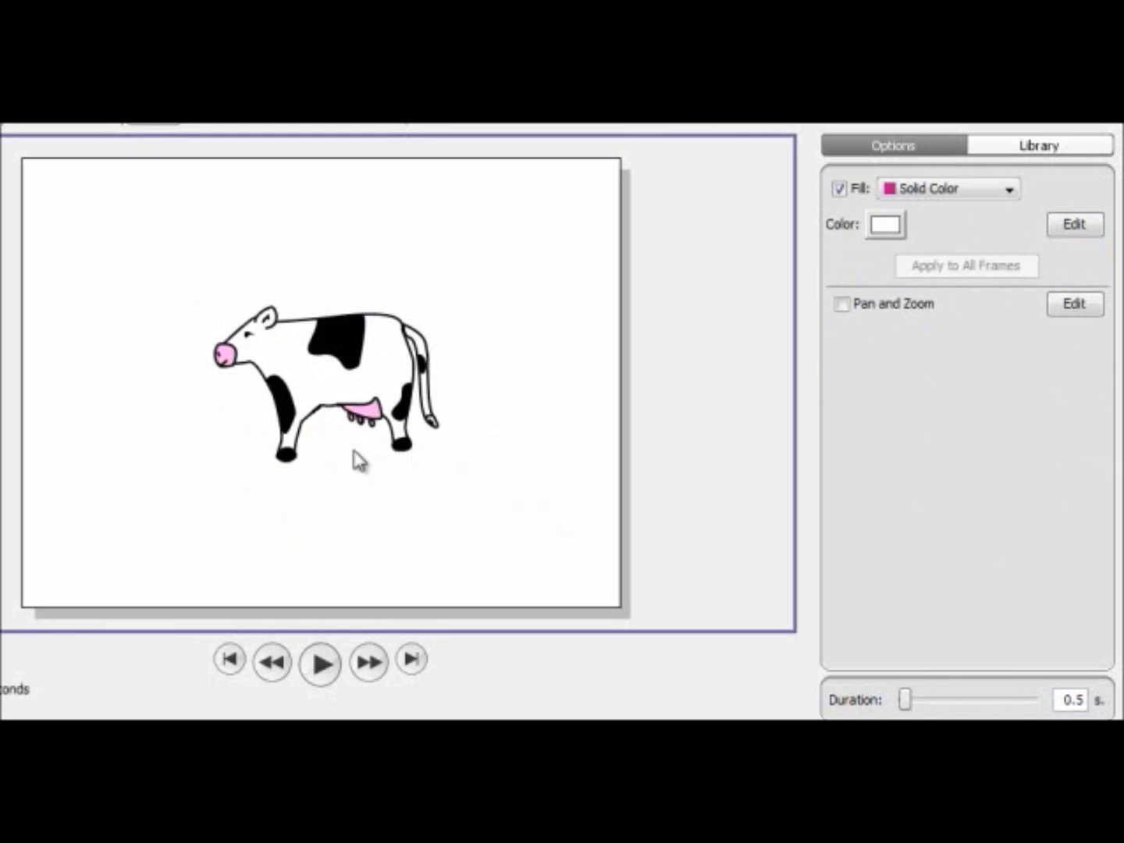
- Move the cow past the frame's right edge so only its head stays inside the frame
{"action": "left_click", "coordinate": [300, 376]}
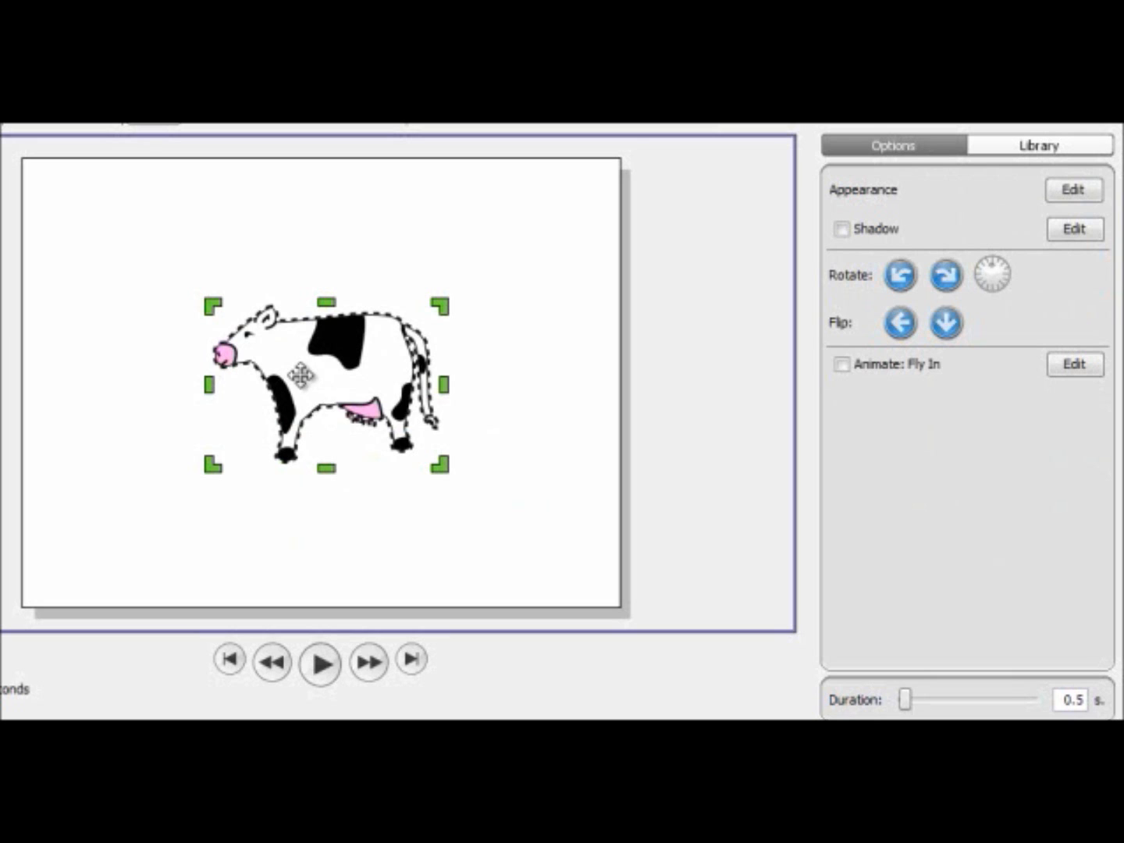
{"action": "left_click_drag", "start_coordinate": [234, 351], "coordinate": [702, 409]}
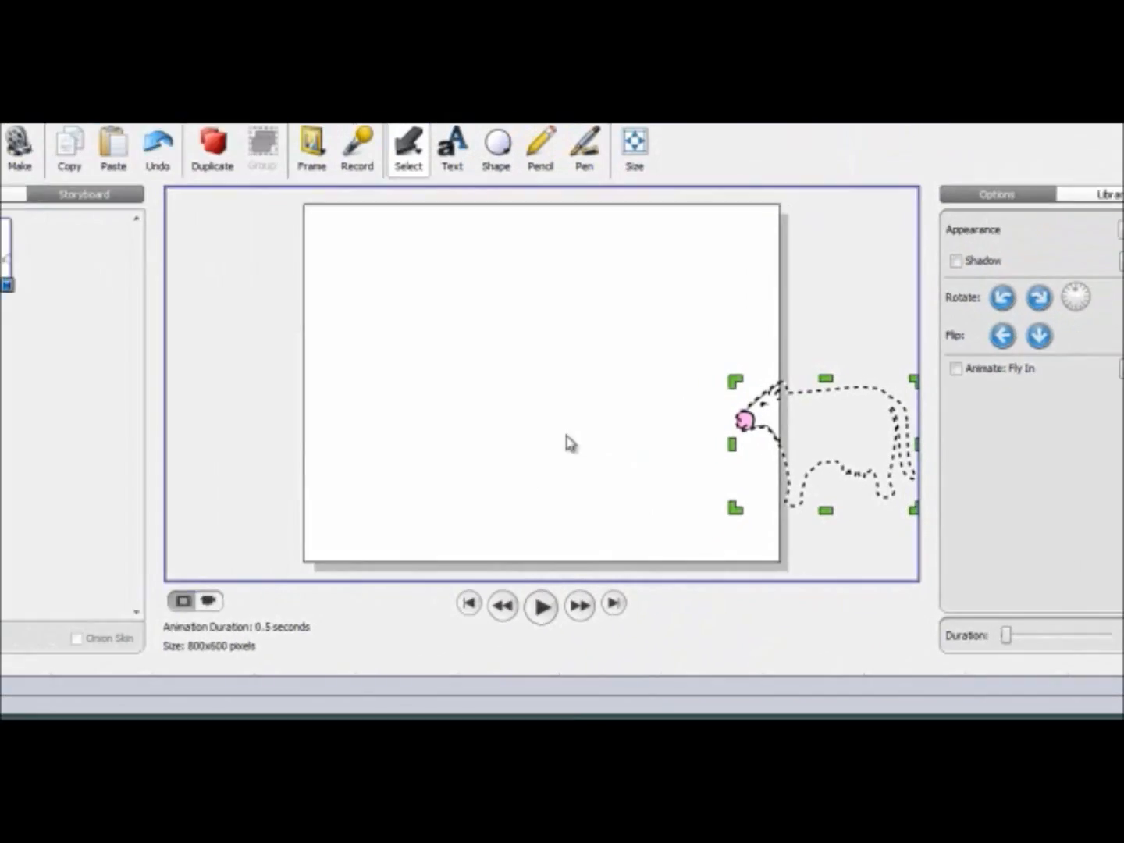
{"action": "left_click", "coordinate": [571, 444]}
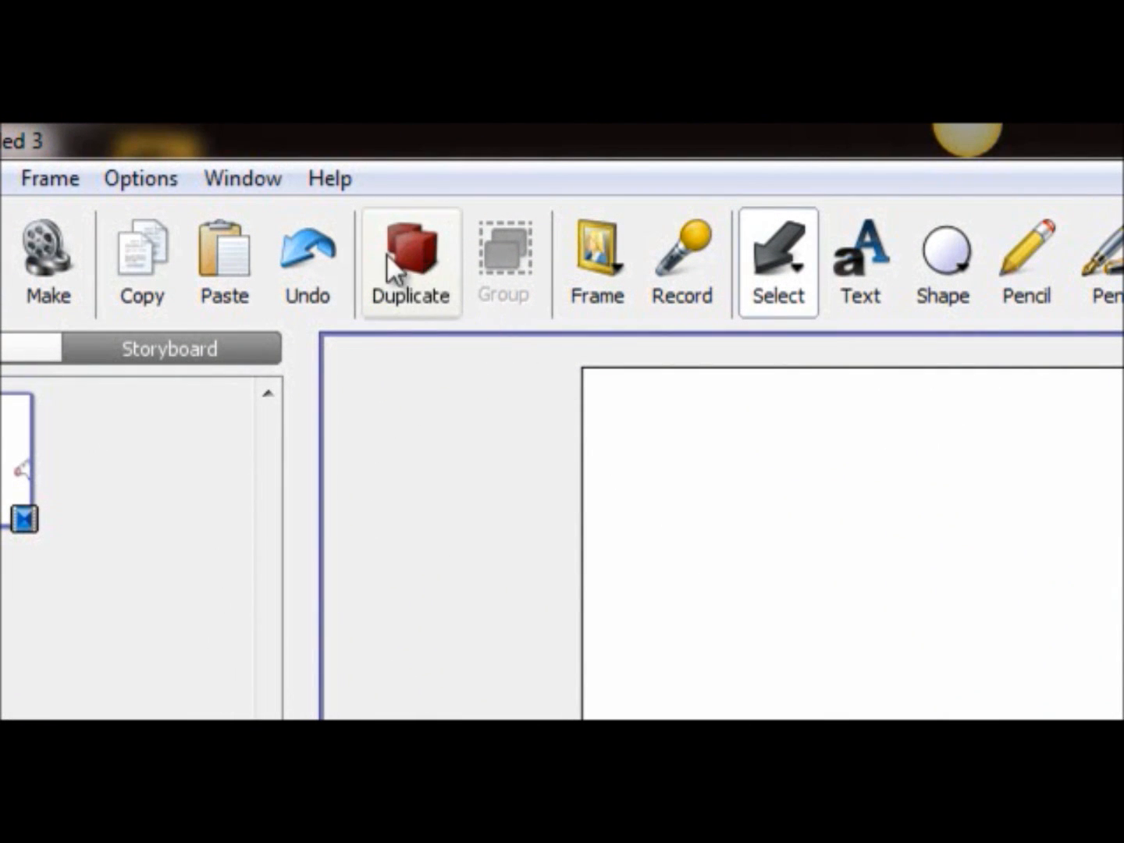
- Duplicate the first frame and turn on Onion Skin for the copy
{"action": "left_click", "coordinate": [414, 260]}
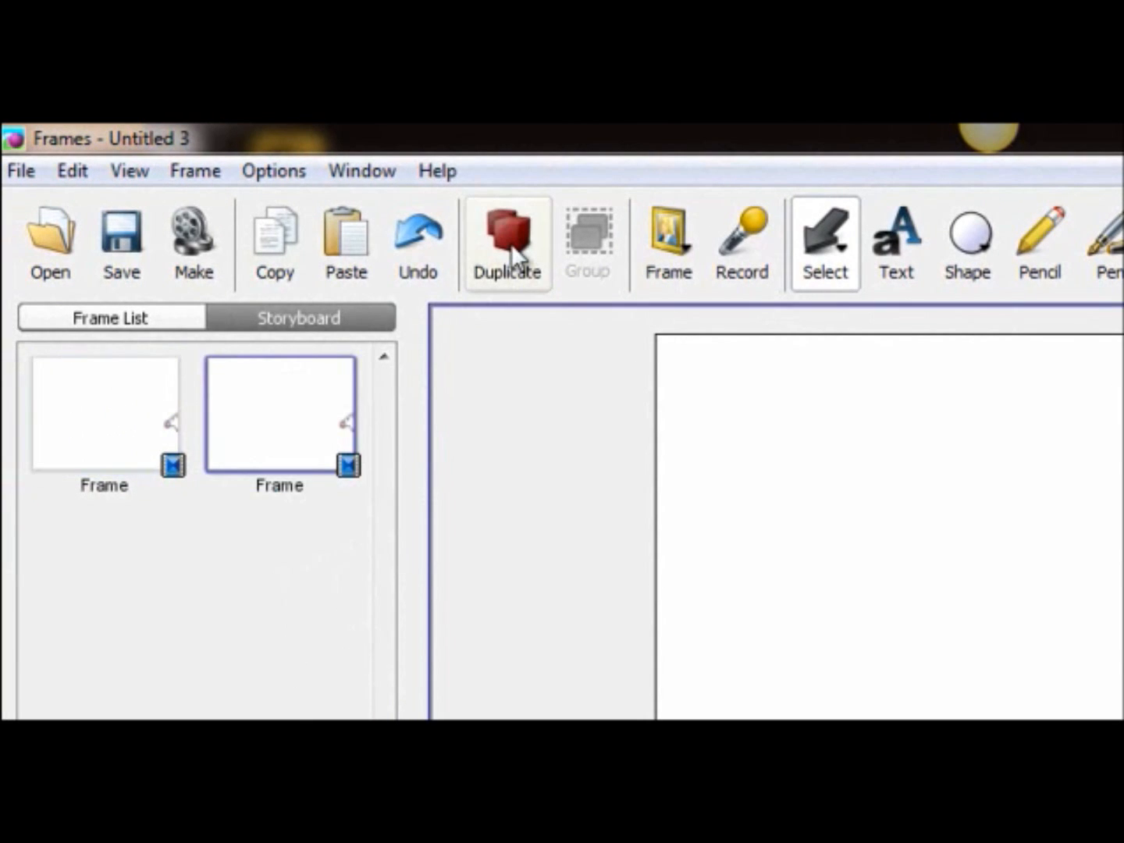
{"action": "left_click", "coordinate": [133, 414]}
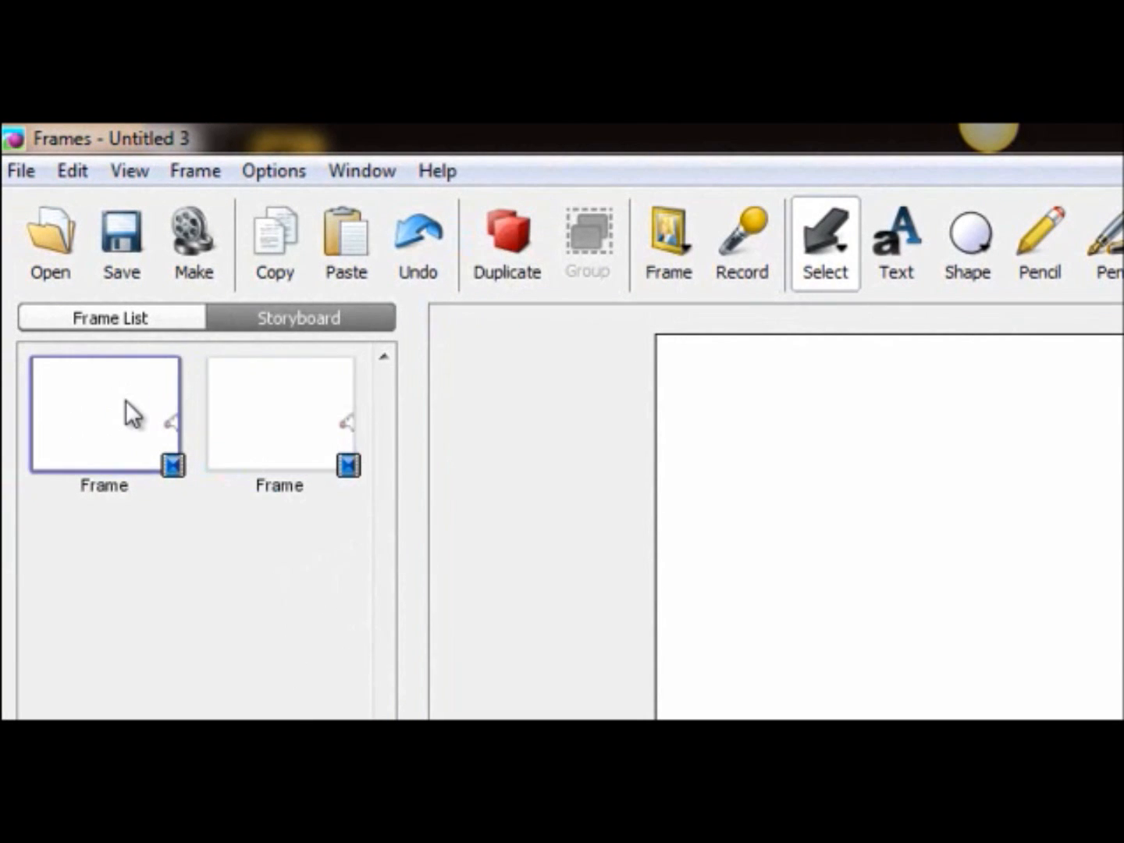
{"action": "left_click", "coordinate": [248, 396]}
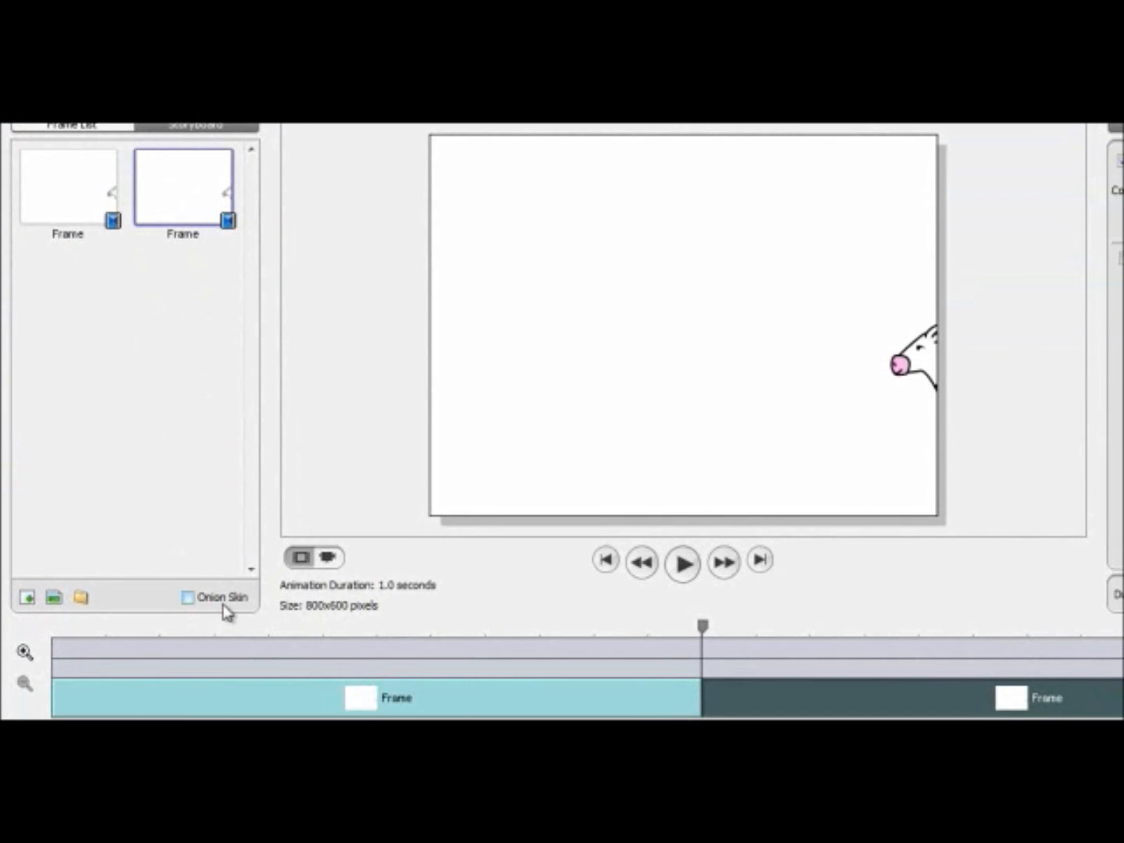
{"action": "left_click", "coordinate": [187, 598]}
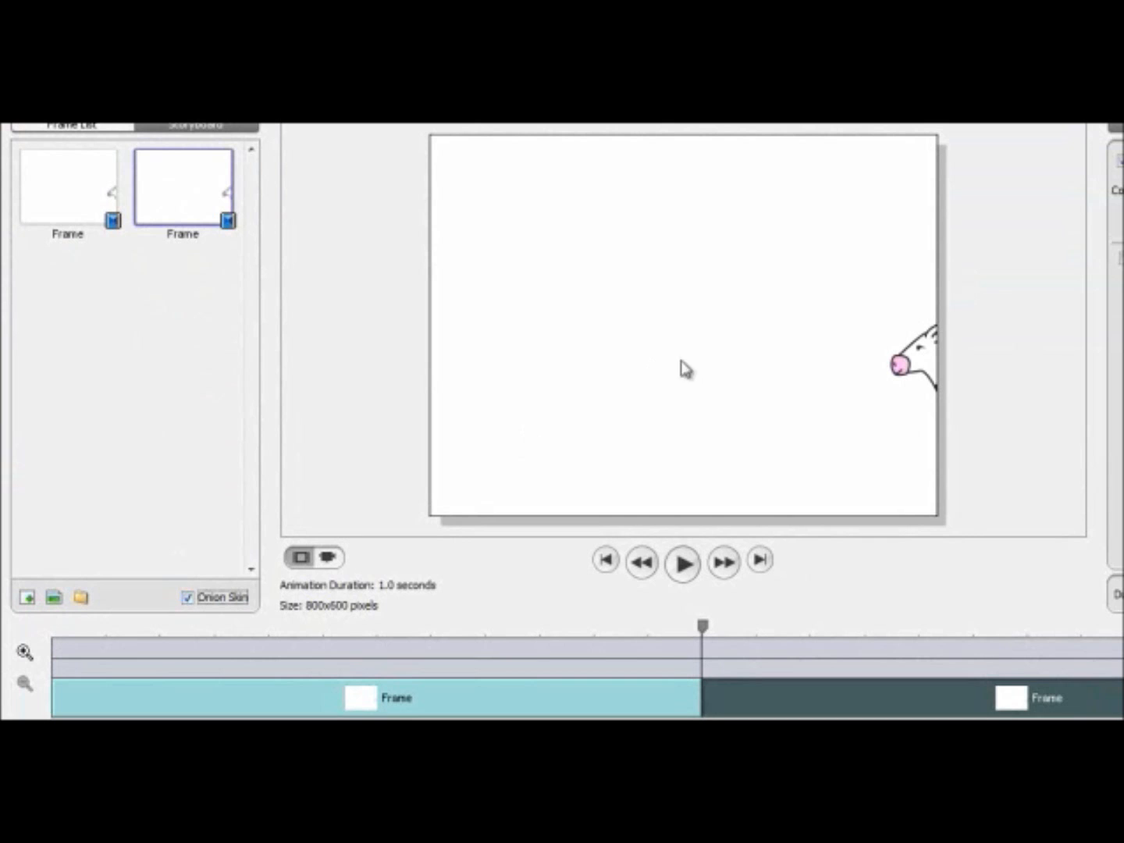
- In the second frame, reposition the cow slightly left of its onion-skinned position so its head and front leg are inside the frame
{"action": "left_click", "coordinate": [924, 377]}
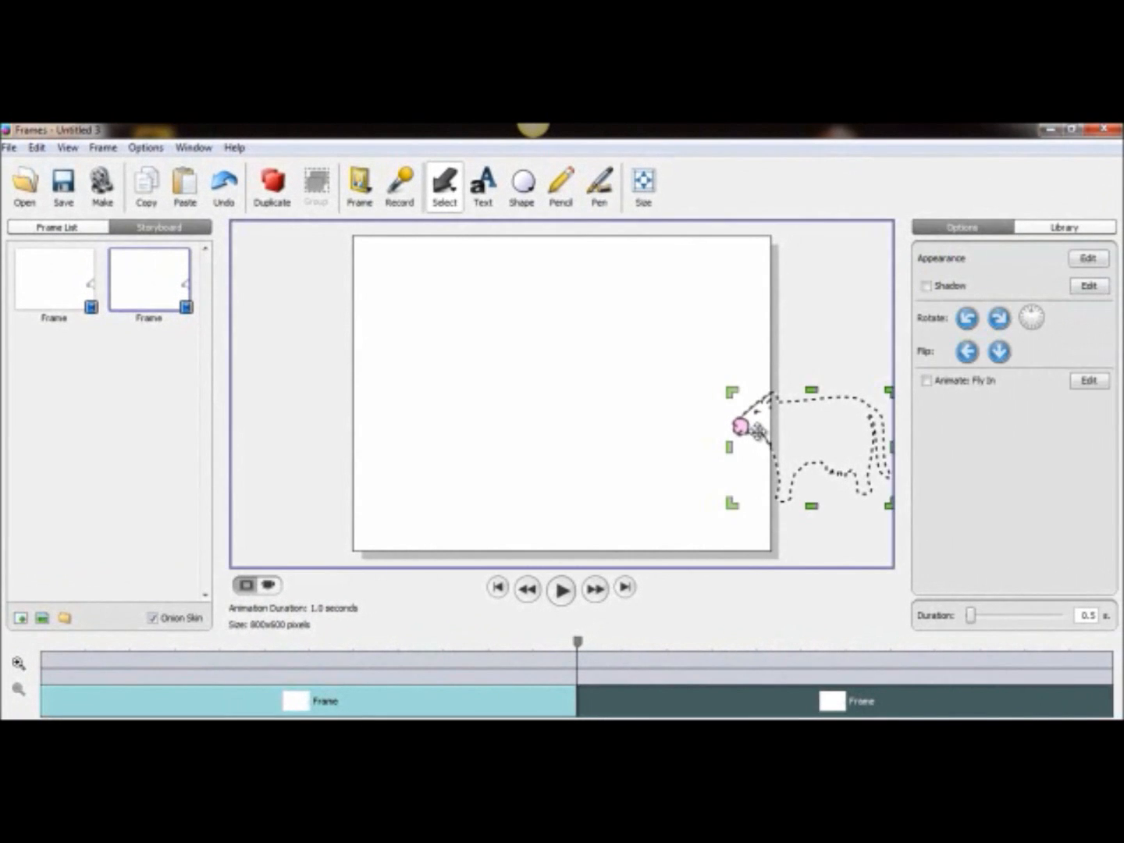
{"action": "left_click_drag", "start_coordinate": [757, 429], "coordinate": [587, 431]}
{"action": "left_click", "coordinate": [744, 434]}
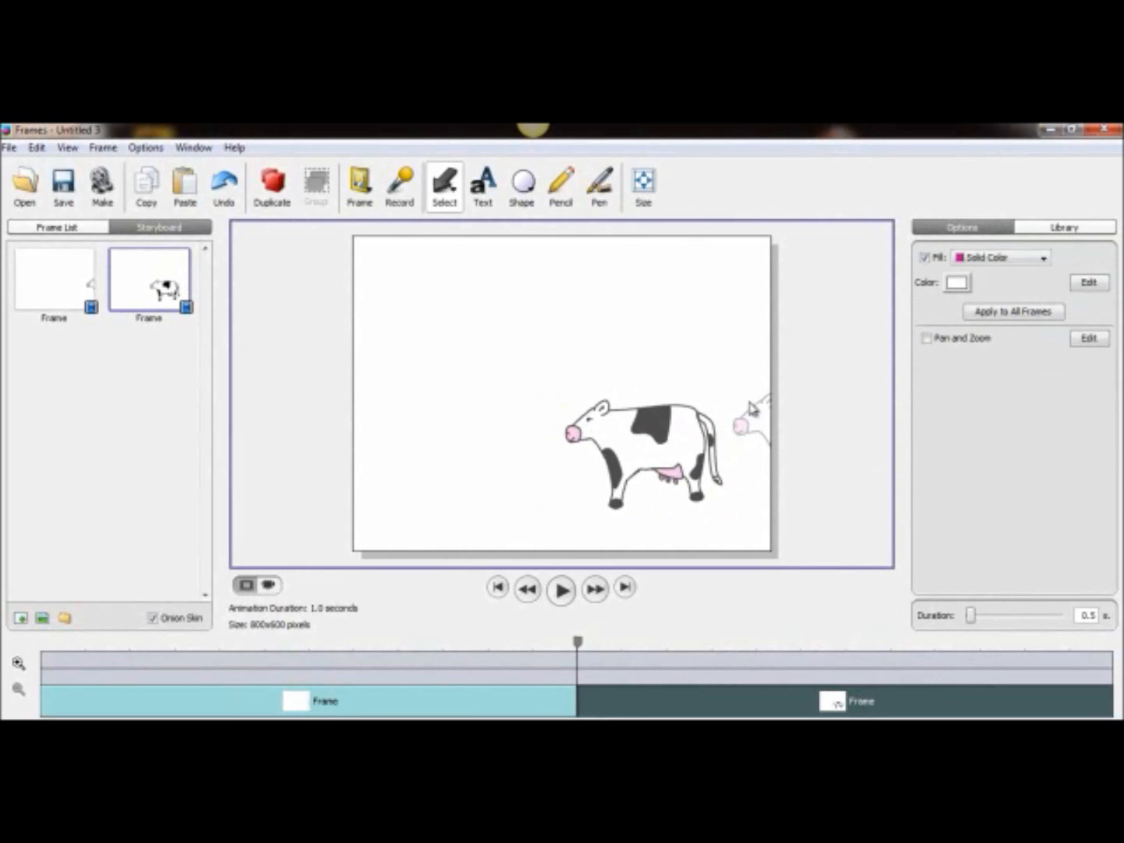
{"action": "left_click_drag", "start_coordinate": [579, 437], "coordinate": [721, 420]}
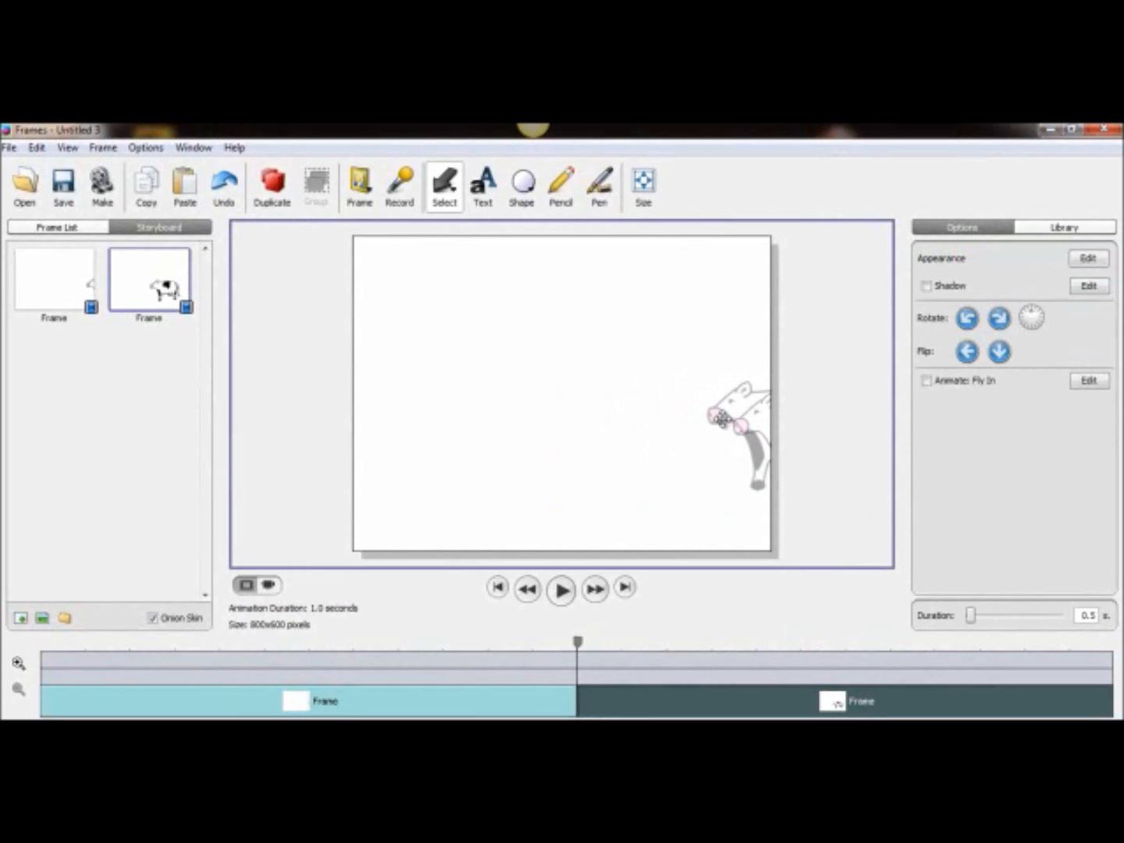
{"action": "left_click_drag", "start_coordinate": [721, 419], "coordinate": [723, 420]}
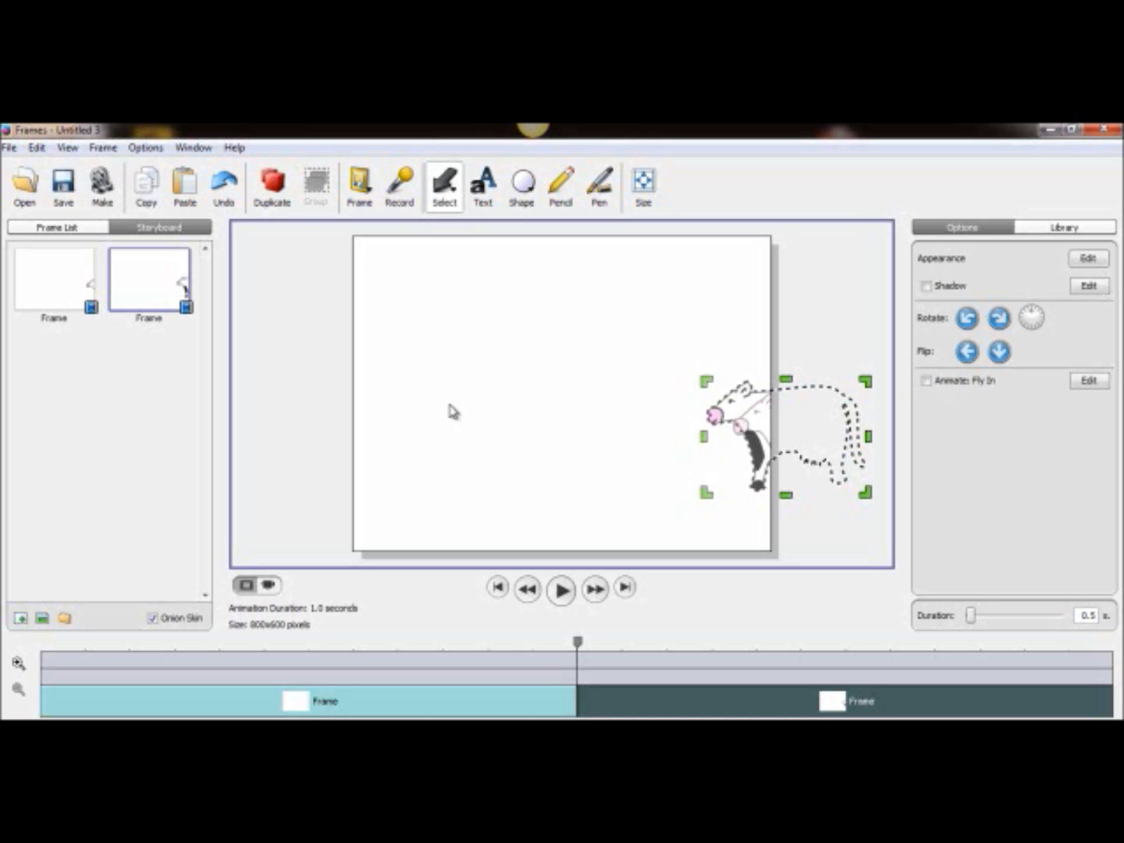
{"action": "left_click", "coordinate": [490, 332]}
- Create the third and fourth frames by duplicating the previous one, moving the cow a little further left in each
{"action": "left_click", "coordinate": [275, 191]}
{"action": "left_click_drag", "start_coordinate": [716, 420], "coordinate": [693, 417]}
{"action": "left_click", "coordinate": [577, 390]}
{"action": "left_click", "coordinate": [270, 179]}
{"action": "left_click_drag", "start_coordinate": [690, 418], "coordinate": [656, 423]}
{"action": "left_click", "coordinate": [595, 410]}
- Add a fifth and a sixth duplicate frame, shifting the cow slightly further left in each copy
{"action": "left_click", "coordinate": [286, 198]}
{"action": "left_click", "coordinate": [619, 432]}
{"action": "left_click", "coordinate": [272, 184]}
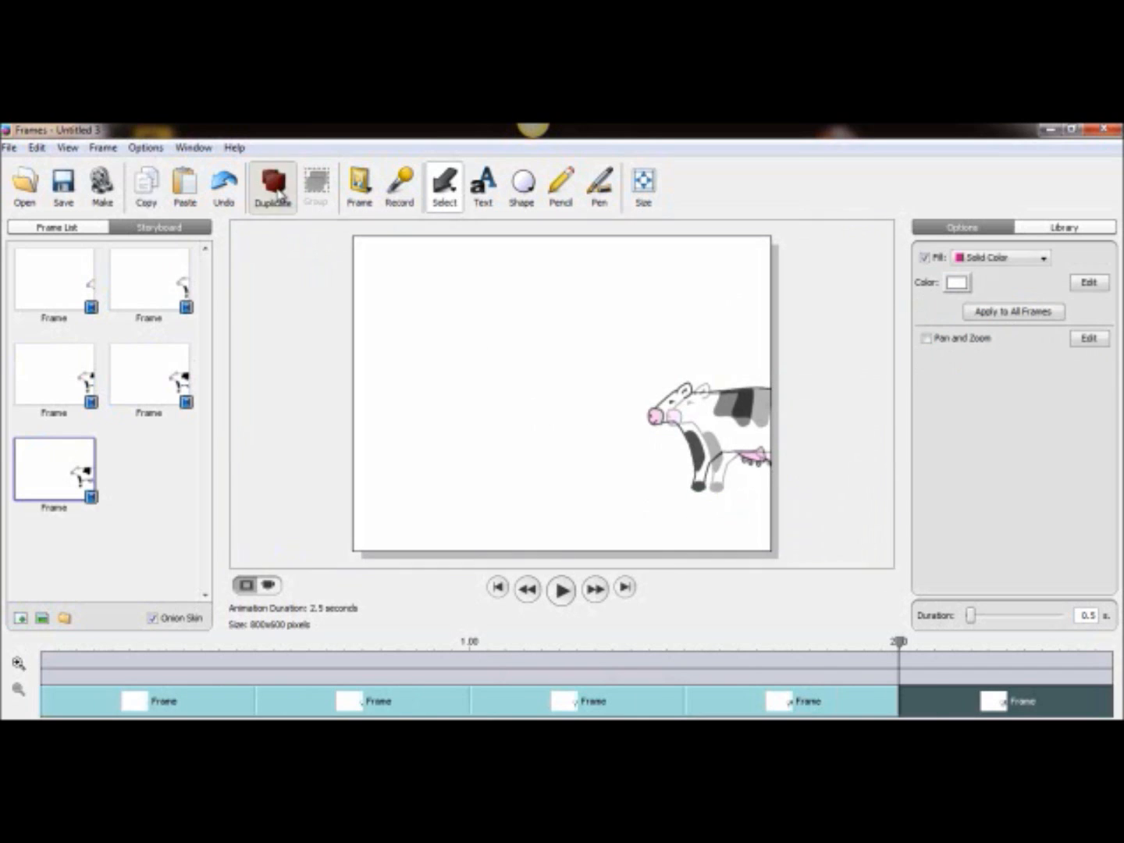
{"action": "left_click", "coordinate": [654, 410]}
{"action": "left_click_drag", "start_coordinate": [655, 409], "coordinate": [630, 409]}
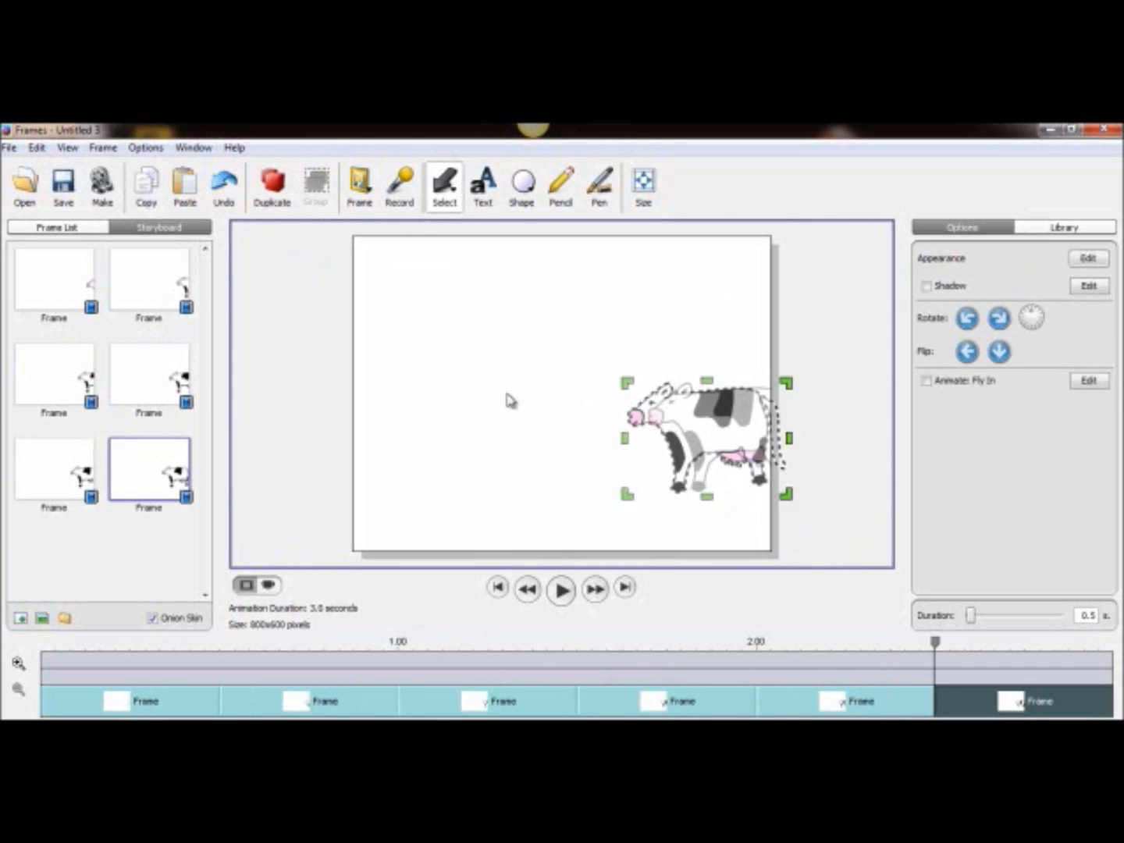
{"action": "left_click", "coordinate": [509, 397]}
- Continue the walk with duplicated seventh to ninth frames, moving the cow a small distance left in each
{"action": "left_click", "coordinate": [272, 186]}
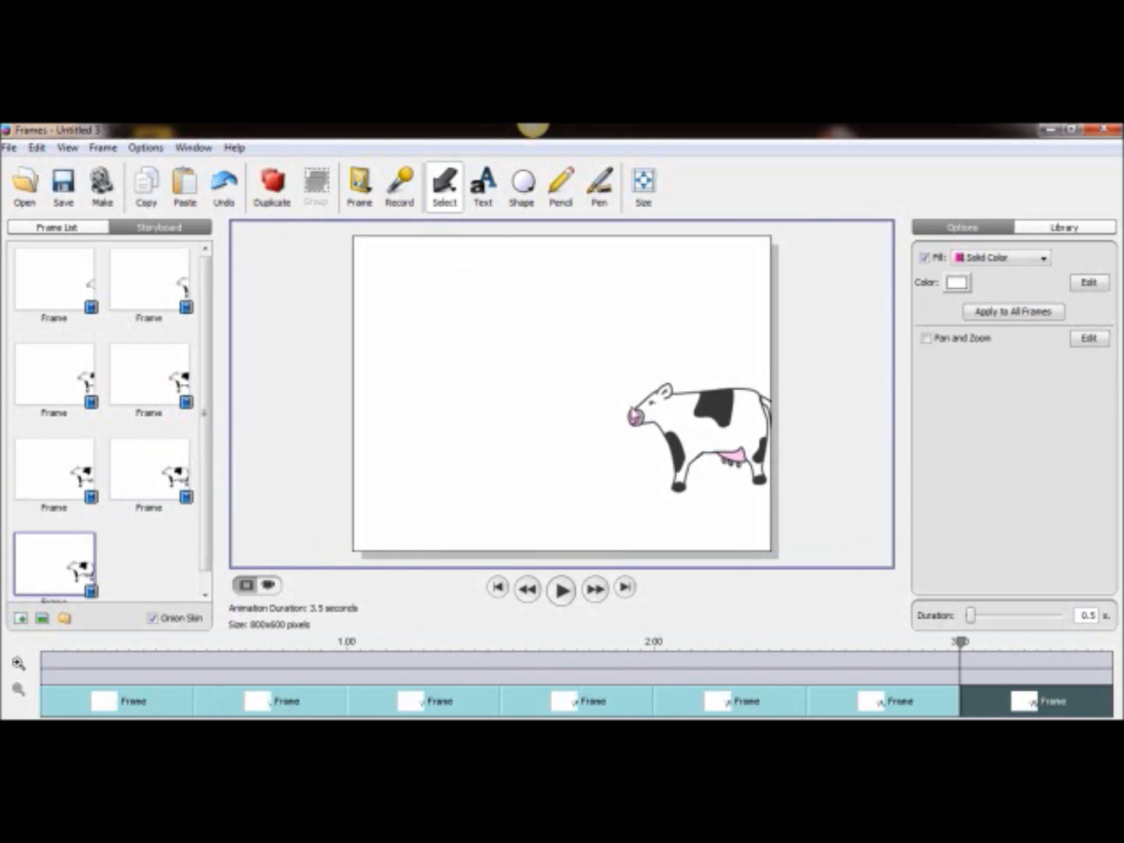
{"action": "left_click", "coordinate": [648, 417]}
{"action": "left_click_drag", "start_coordinate": [647, 416], "coordinate": [630, 416]}
{"action": "left_click", "coordinate": [552, 419]}
{"action": "left_click", "coordinate": [272, 186]}
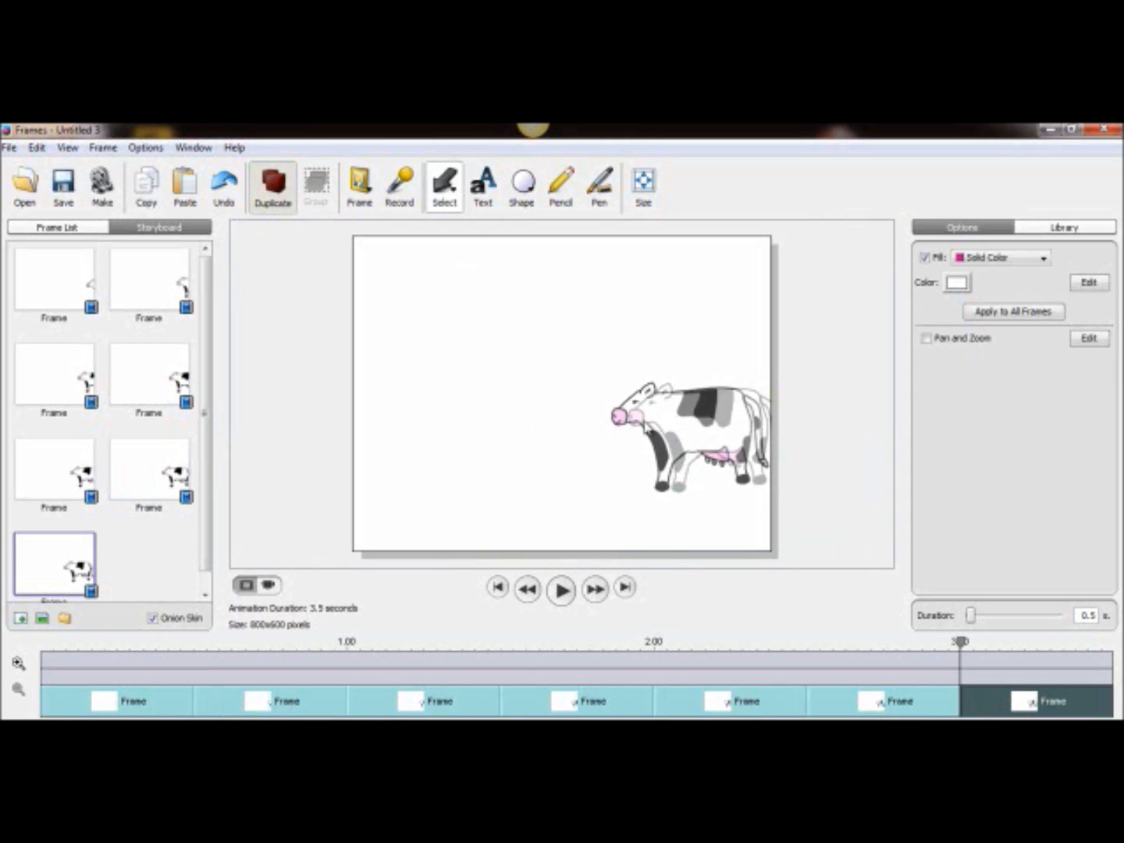
{"action": "left_click_drag", "start_coordinate": [671, 422], "coordinate": [655, 422]}
{"action": "left_click", "coordinate": [488, 362]}
- Duplicate the ninth frame as a tenth and move the cow slightly further left in it
{"action": "left_click", "coordinate": [272, 192]}
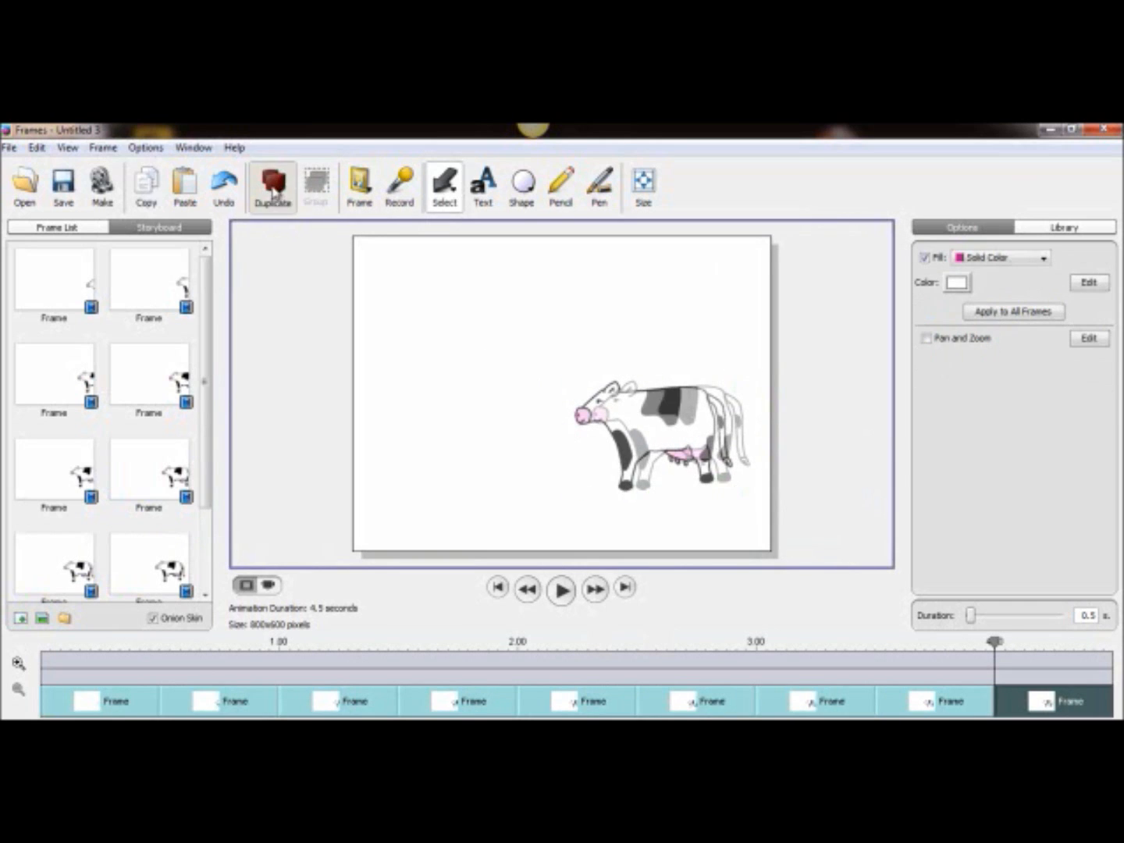
{"action": "left_click_drag", "start_coordinate": [621, 397], "coordinate": [594, 397]}
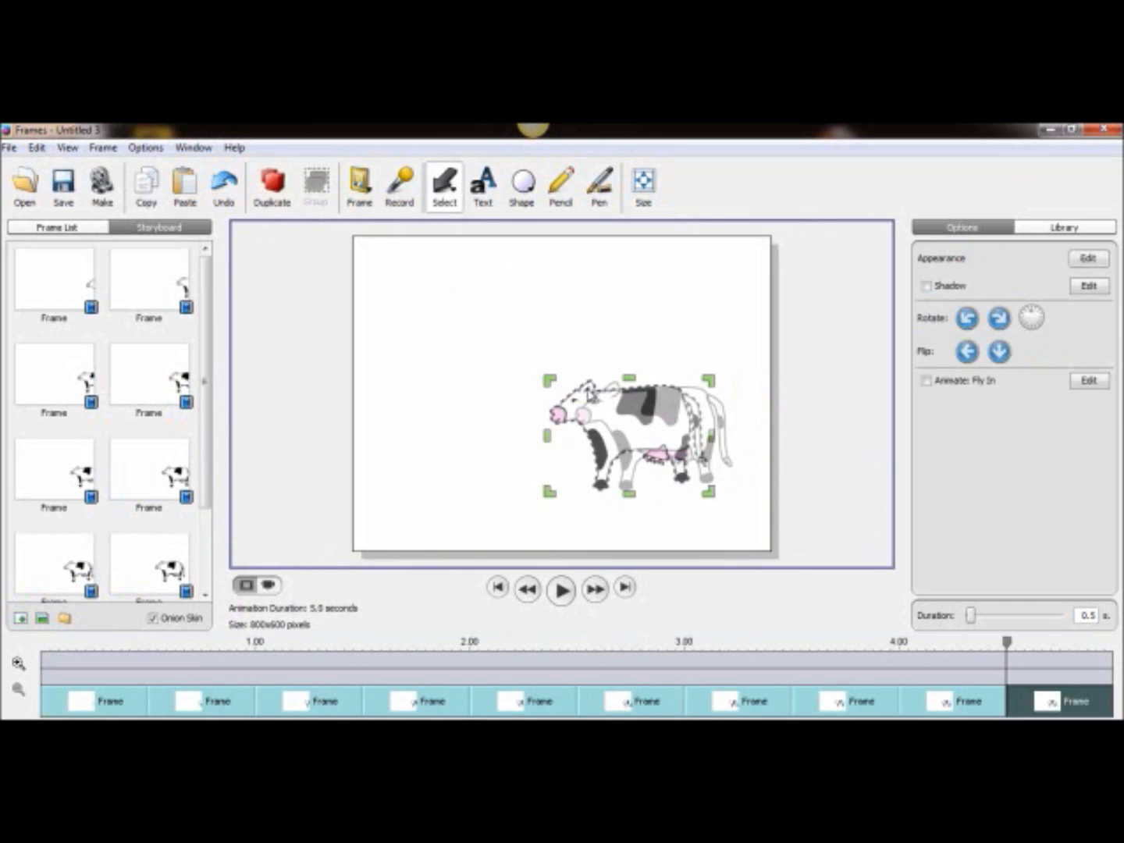
{"action": "left_click", "coordinate": [516, 362]}
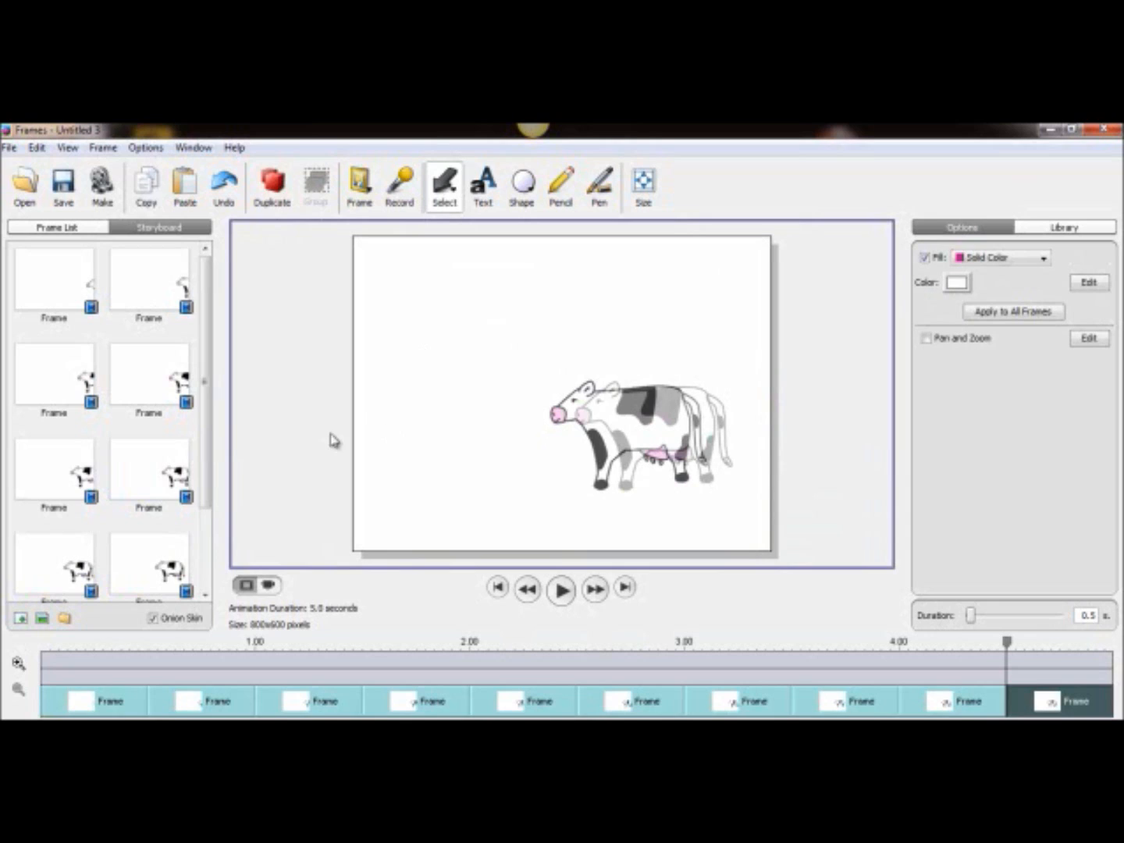
- Turn off Onion Skin and play the animation from the first frame
{"action": "left_click", "coordinate": [156, 619]}
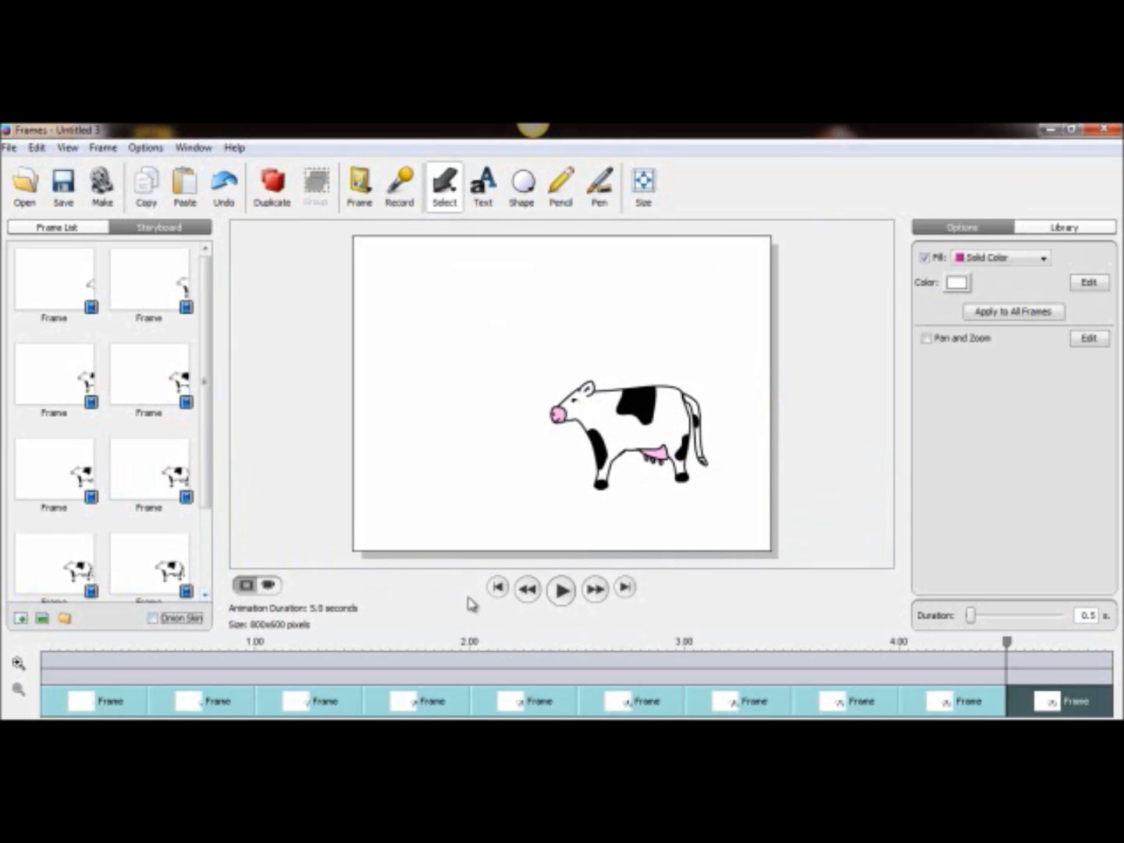
{"action": "left_click", "coordinate": [498, 587]}
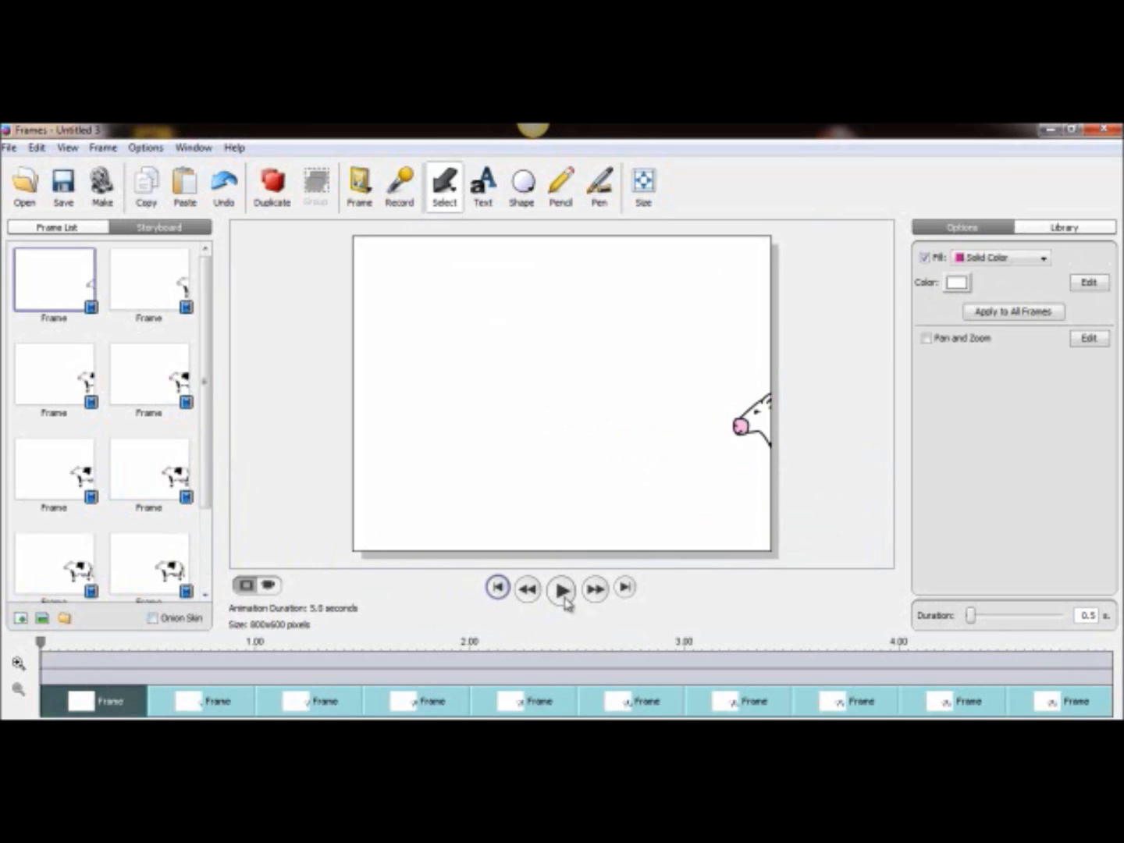
{"action": "left_click", "coordinate": [562, 592]}
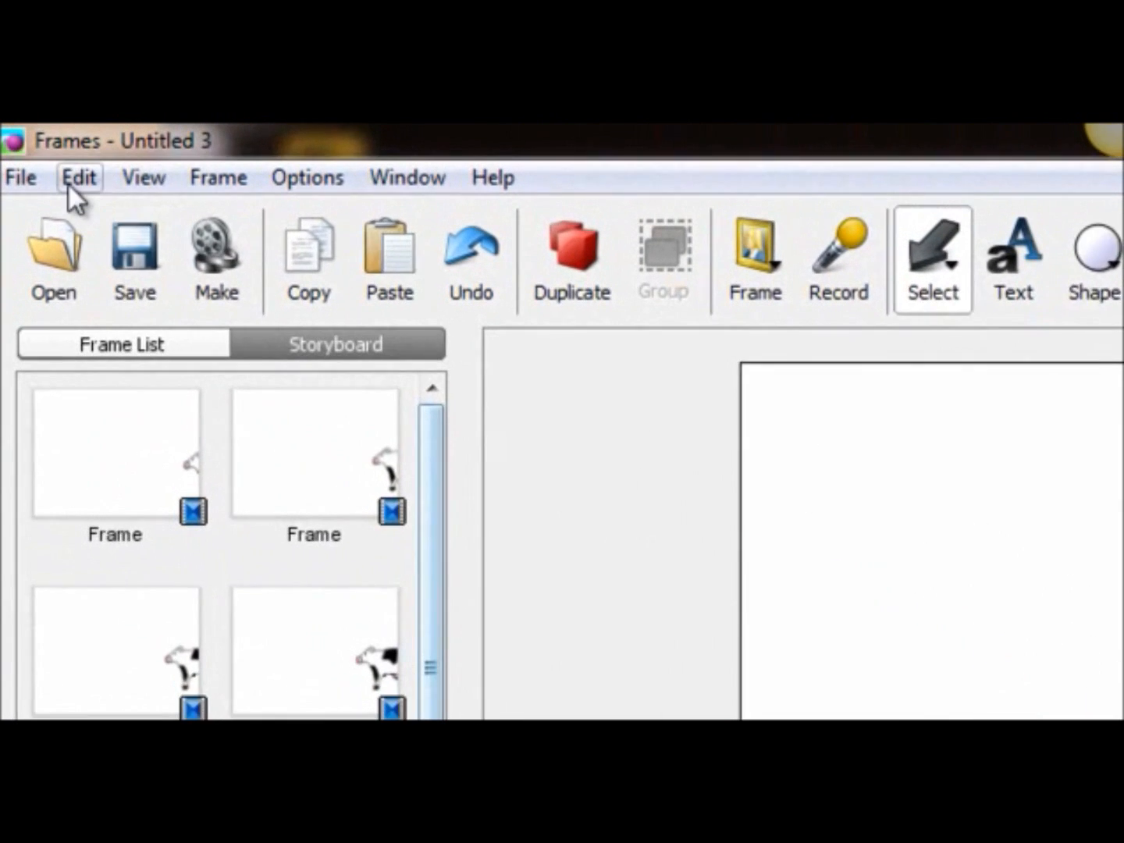
- Set the duration of all frames to 0.1 seconds
{"action": "left_click", "coordinate": [73, 180]}
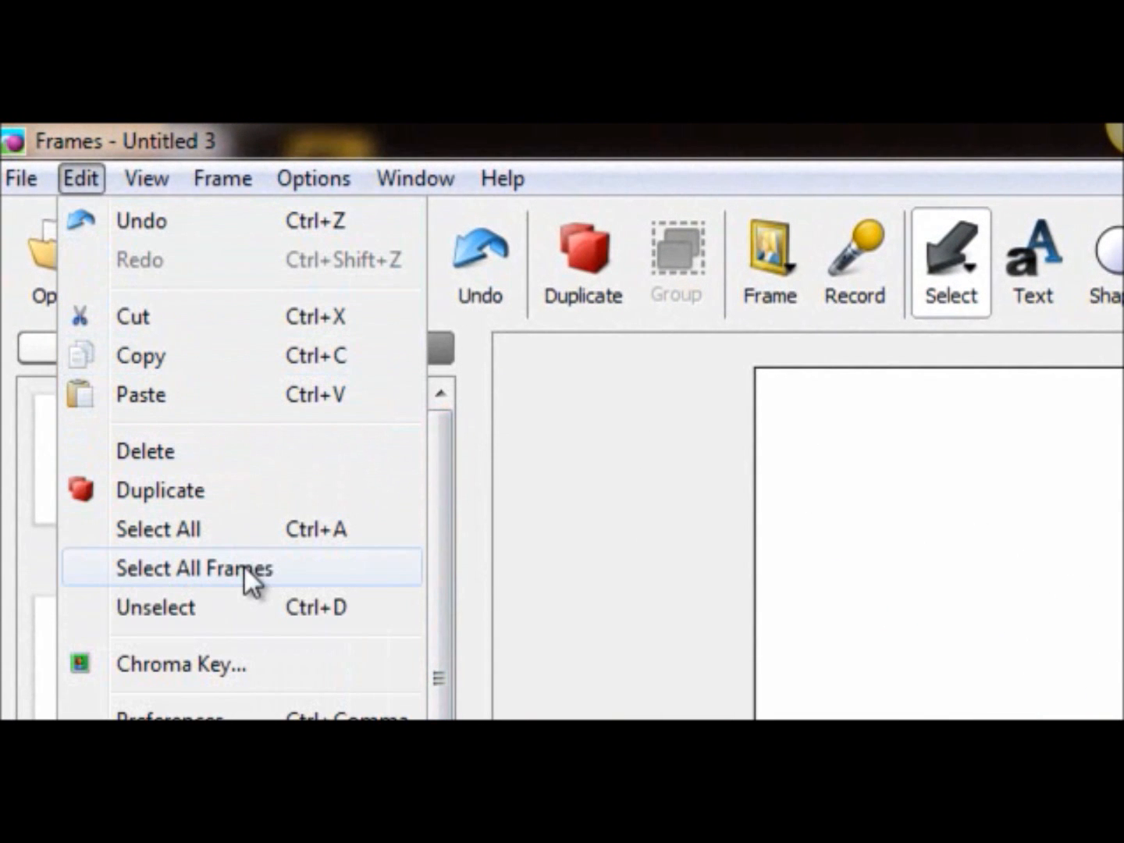
{"action": "left_click", "coordinate": [244, 565]}
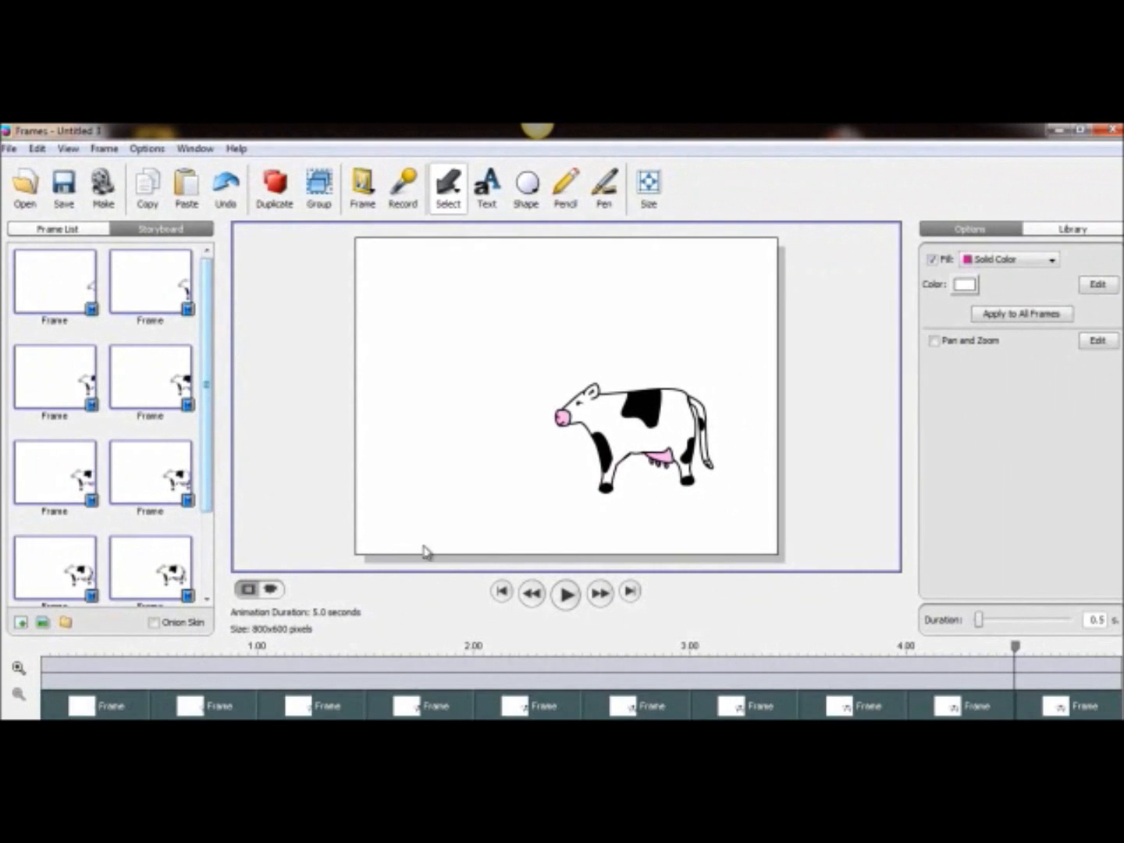
{"action": "left_click", "coordinate": [979, 625]}
{"action": "left_click_drag", "start_coordinate": [979, 624], "coordinate": [974, 629]}
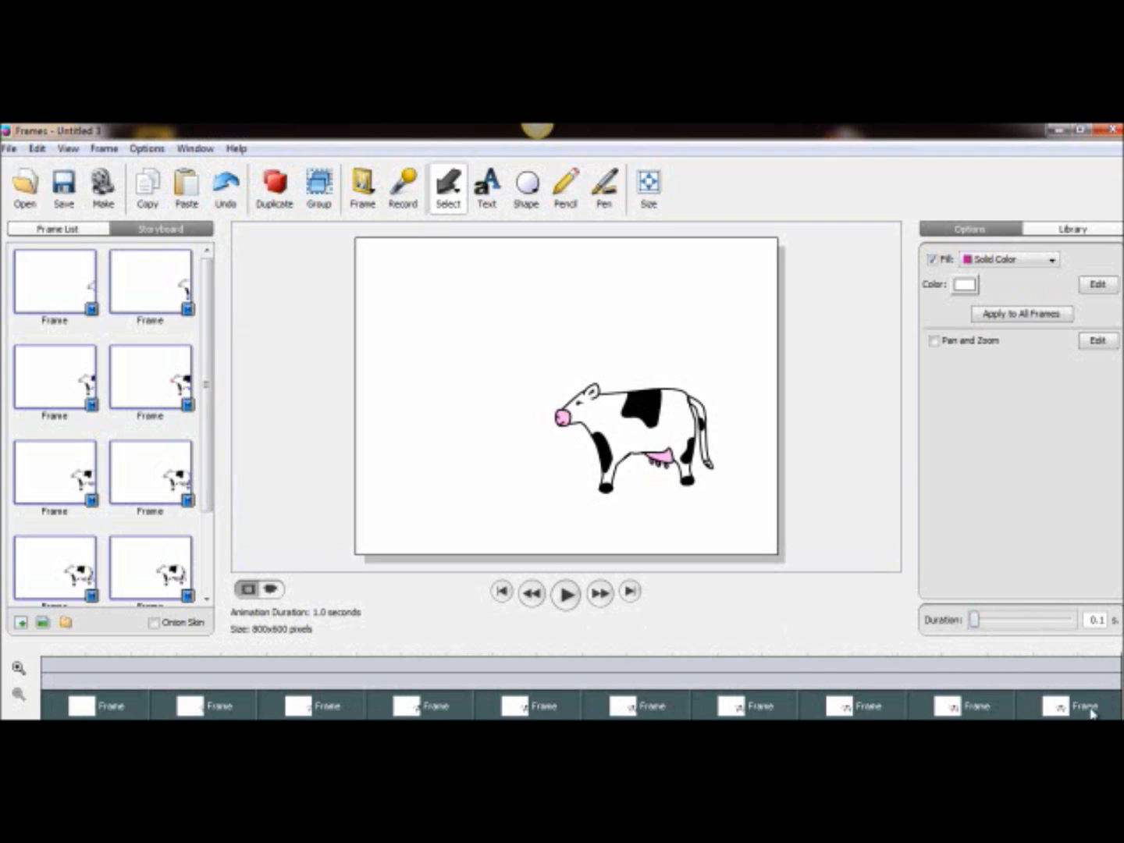
- Play the sped-up cow animation from the first frame twice
{"action": "left_click", "coordinate": [503, 594]}
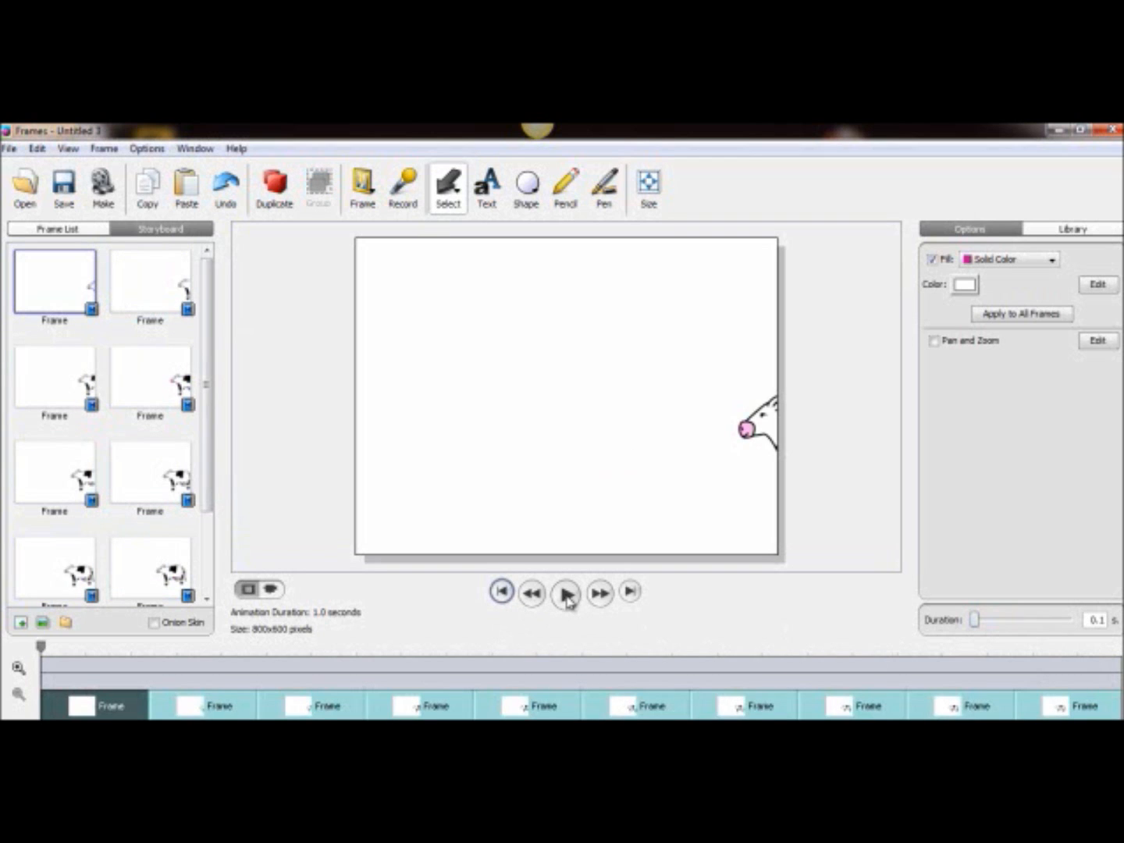
{"action": "left_click", "coordinate": [565, 592]}
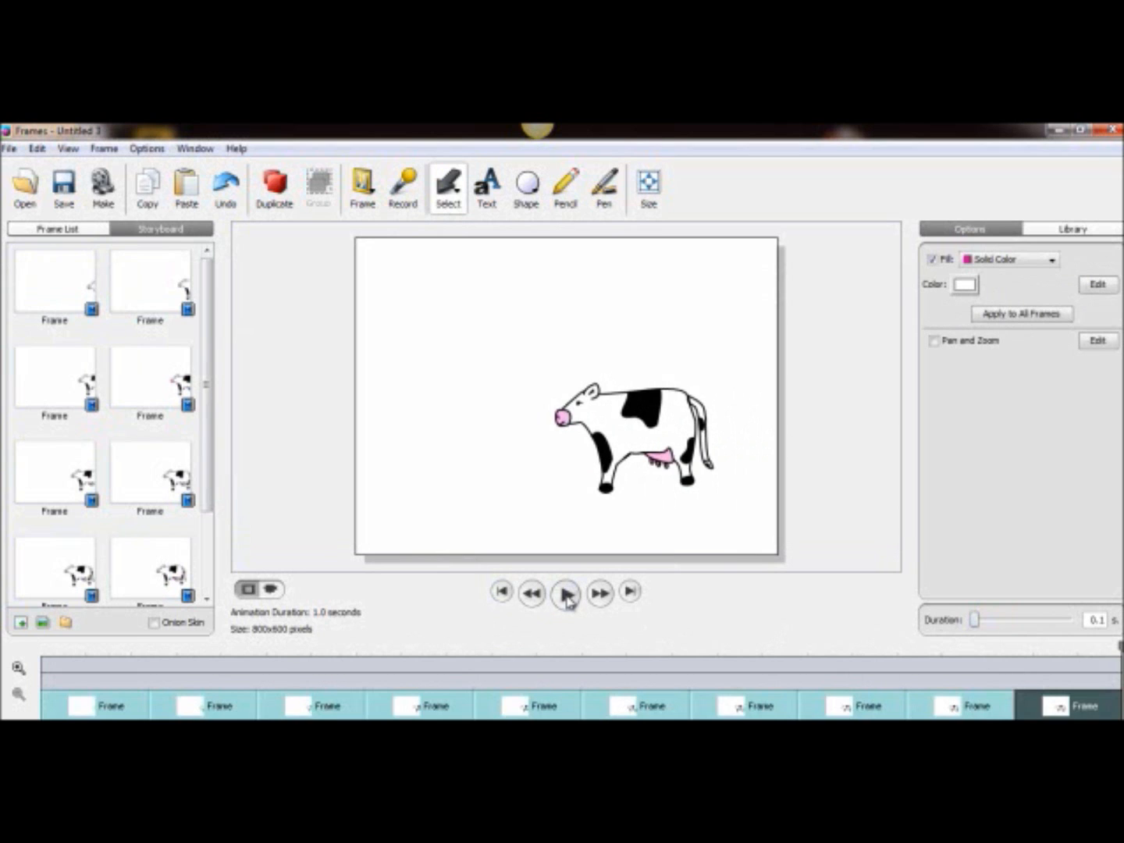
{"action": "left_click", "coordinate": [502, 595]}
{"action": "left_click", "coordinate": [565, 594]}
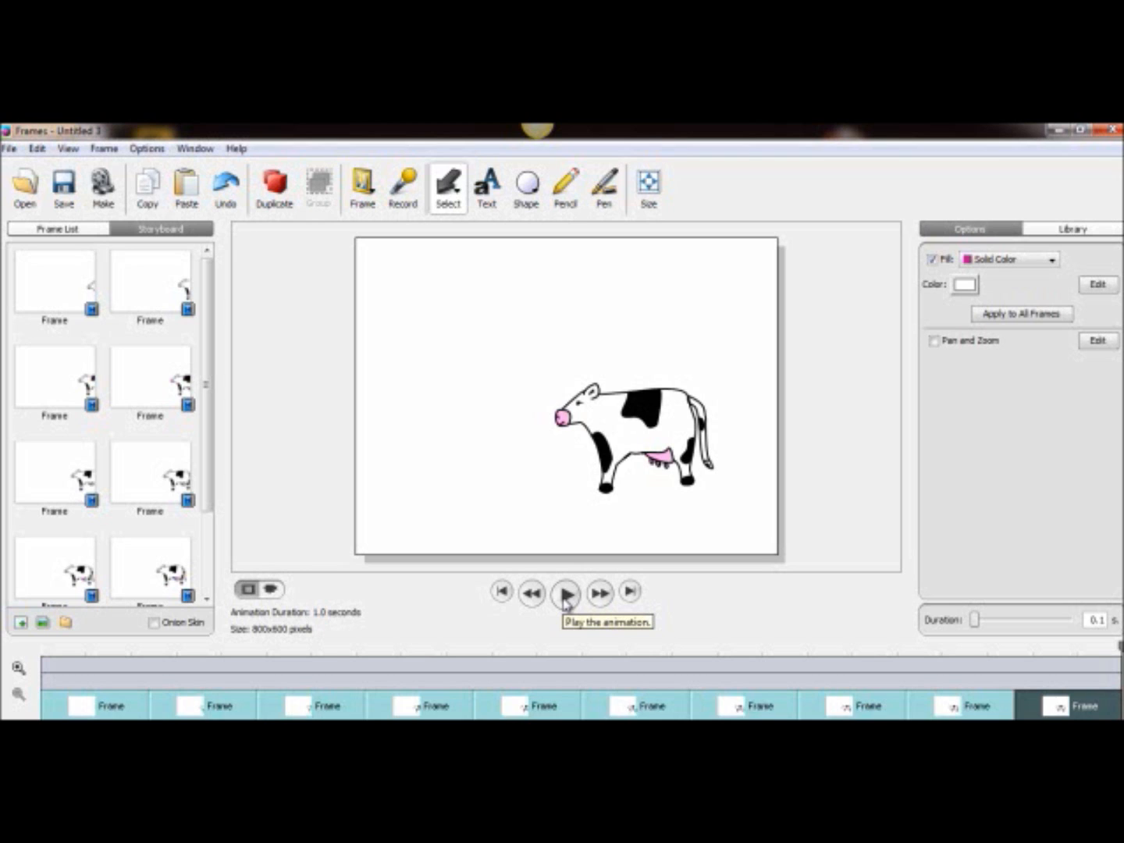
- Duplicate the cow within the tenth frame, placing the copy above and to its left, and delete that frame
{"action": "left_click", "coordinate": [622, 435]}
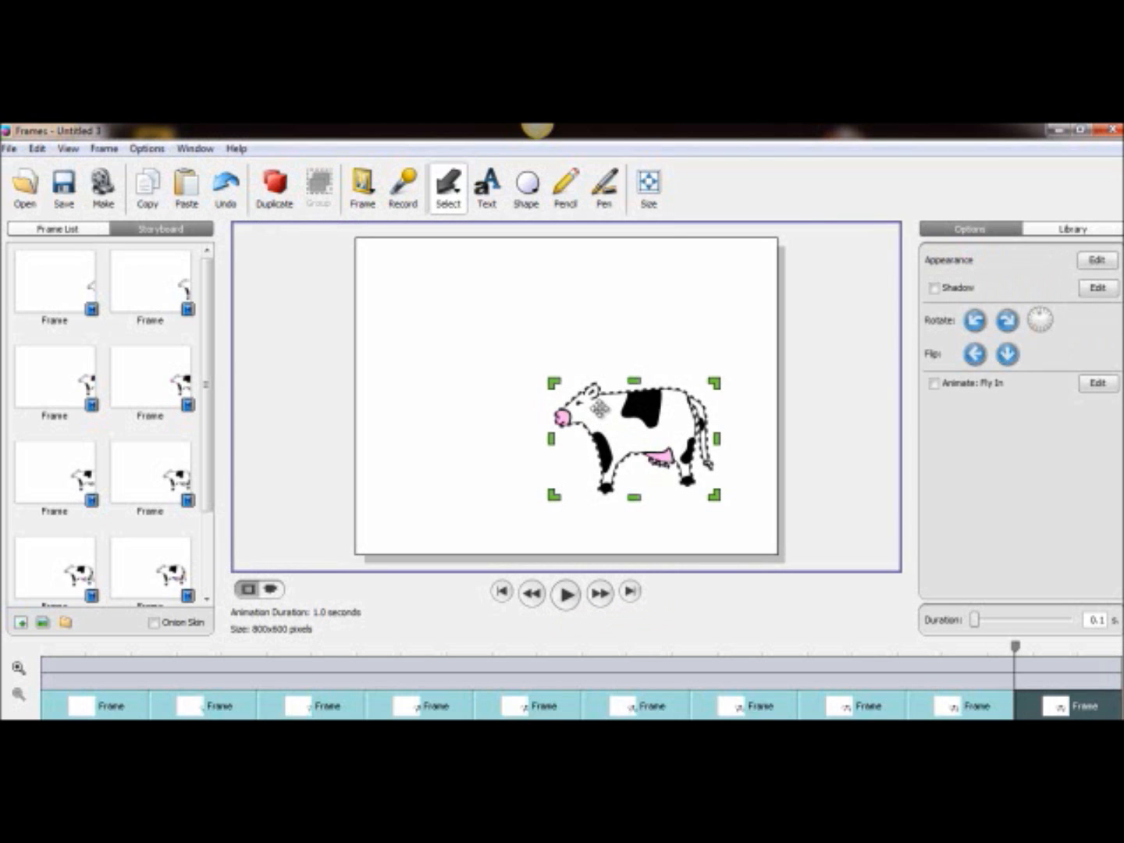
{"action": "left_click", "coordinate": [273, 187]}
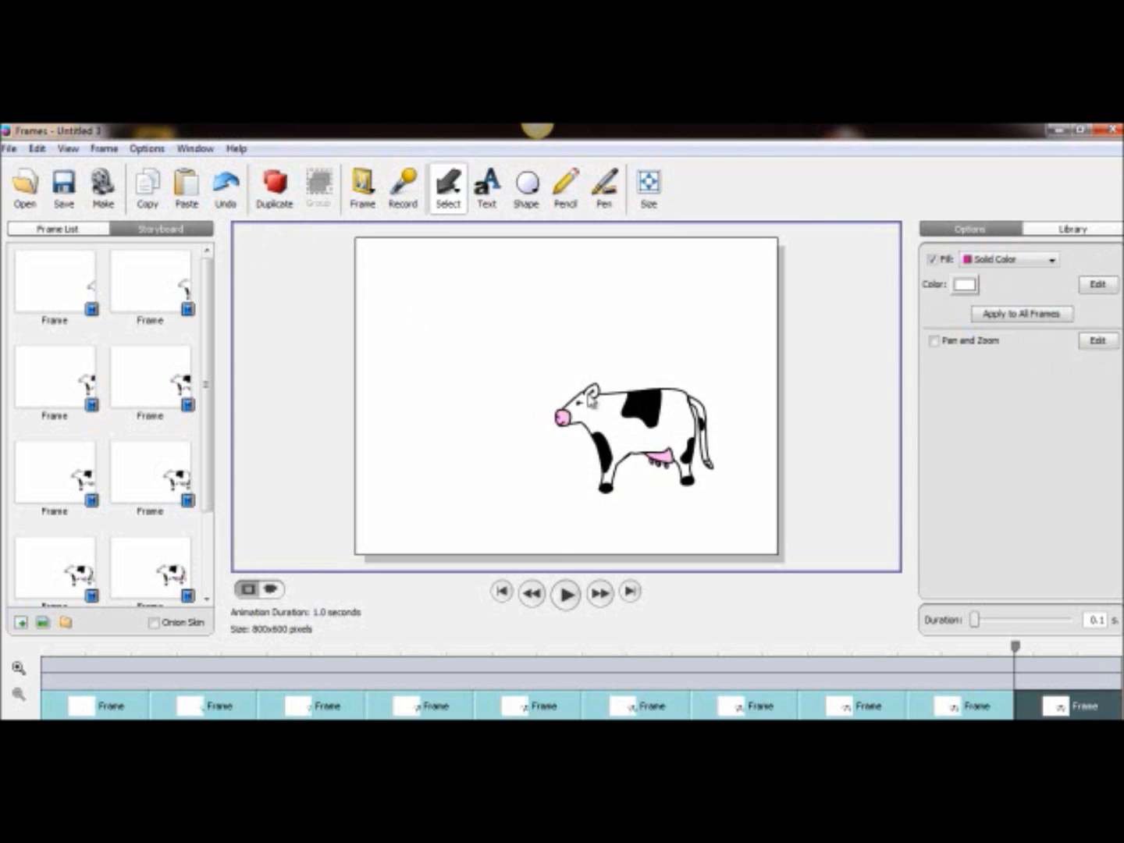
{"action": "left_click", "coordinate": [601, 416]}
{"action": "left_click", "coordinate": [285, 193]}
{"action": "left_click_drag", "start_coordinate": [636, 464], "coordinate": [525, 344]}
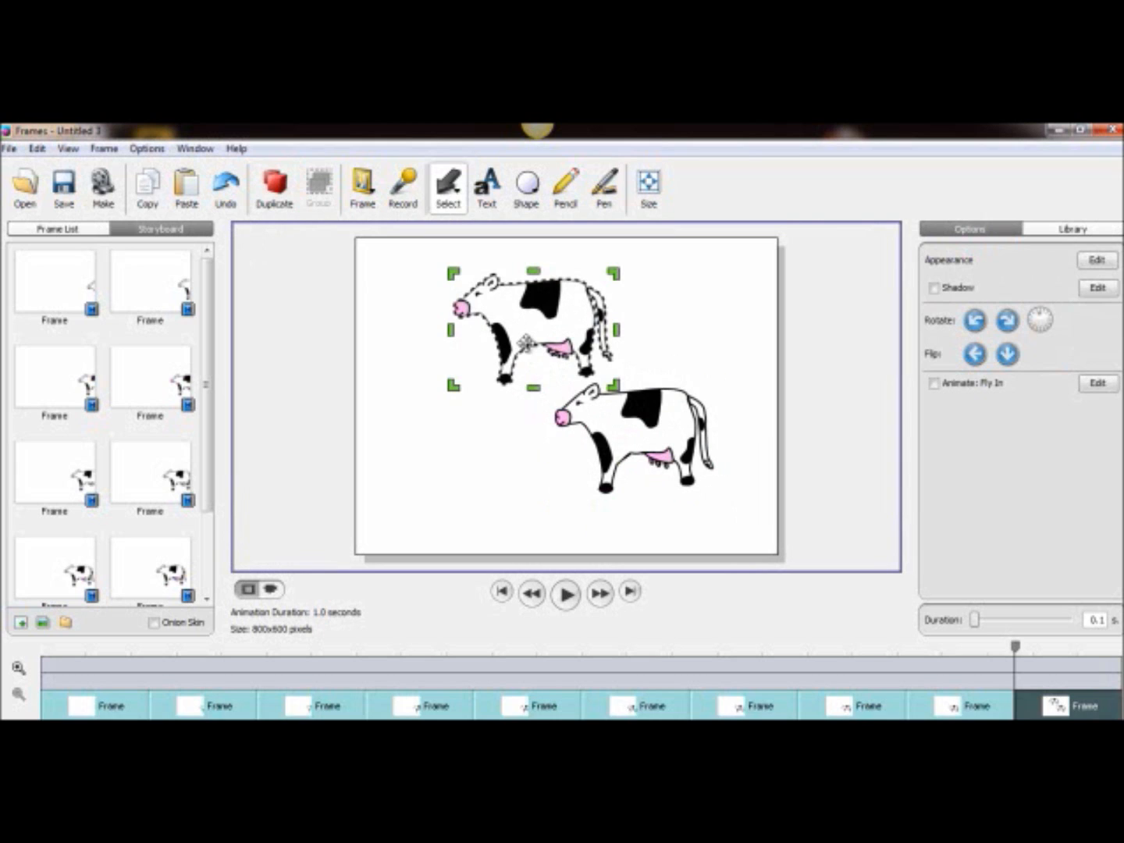
{"action": "key", "text": "Delete"}
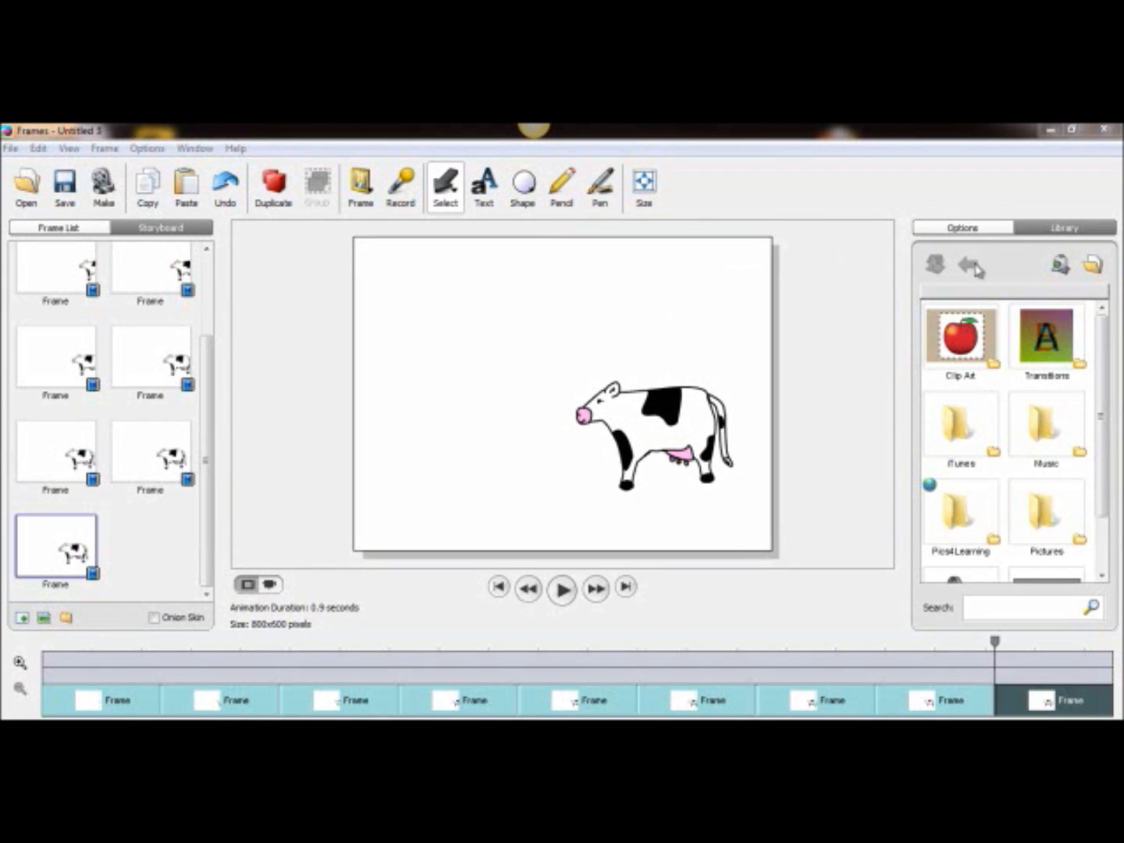
- Add the allosaurus-dinosaur picture from the library's Pictures folder to the last frame, placing it partly beyond the canvas's left edge
{"action": "left_click", "coordinate": [1055, 227]}
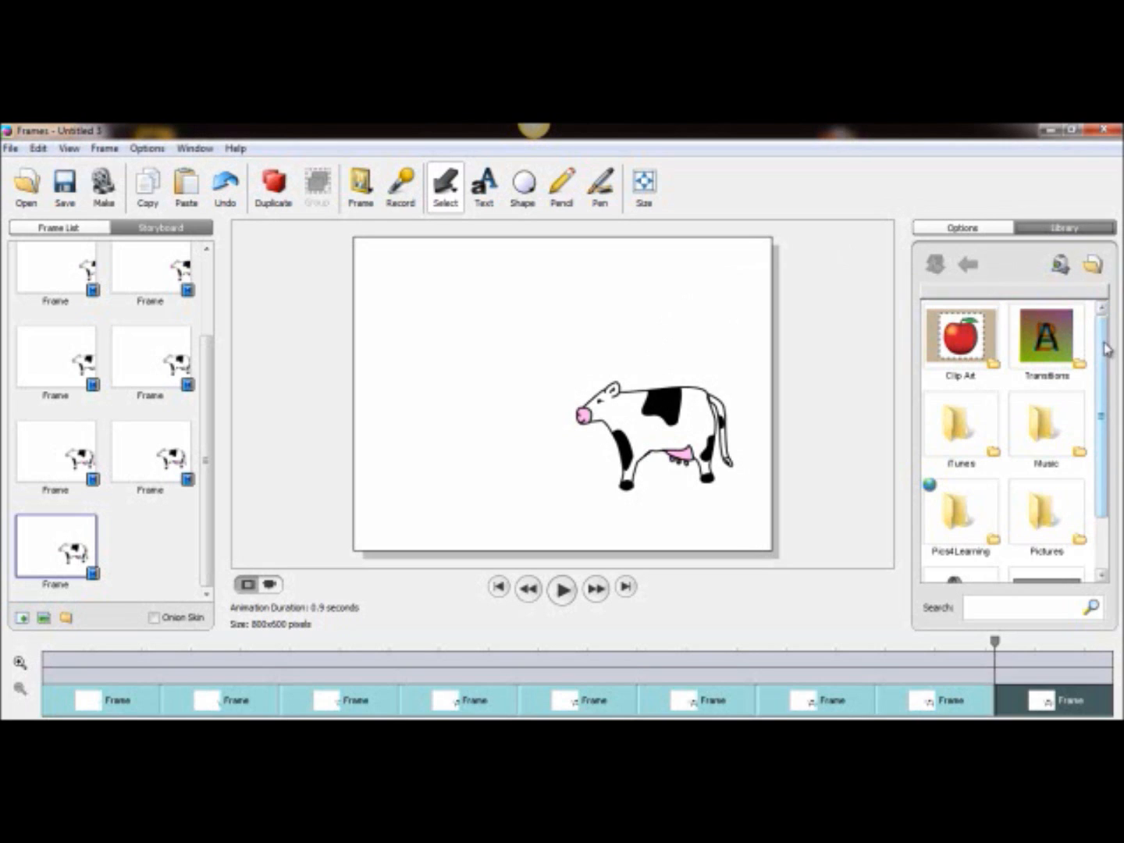
{"action": "scroll", "coordinate": [1096, 359], "scroll_direction": "down", "scroll_amount": 2}
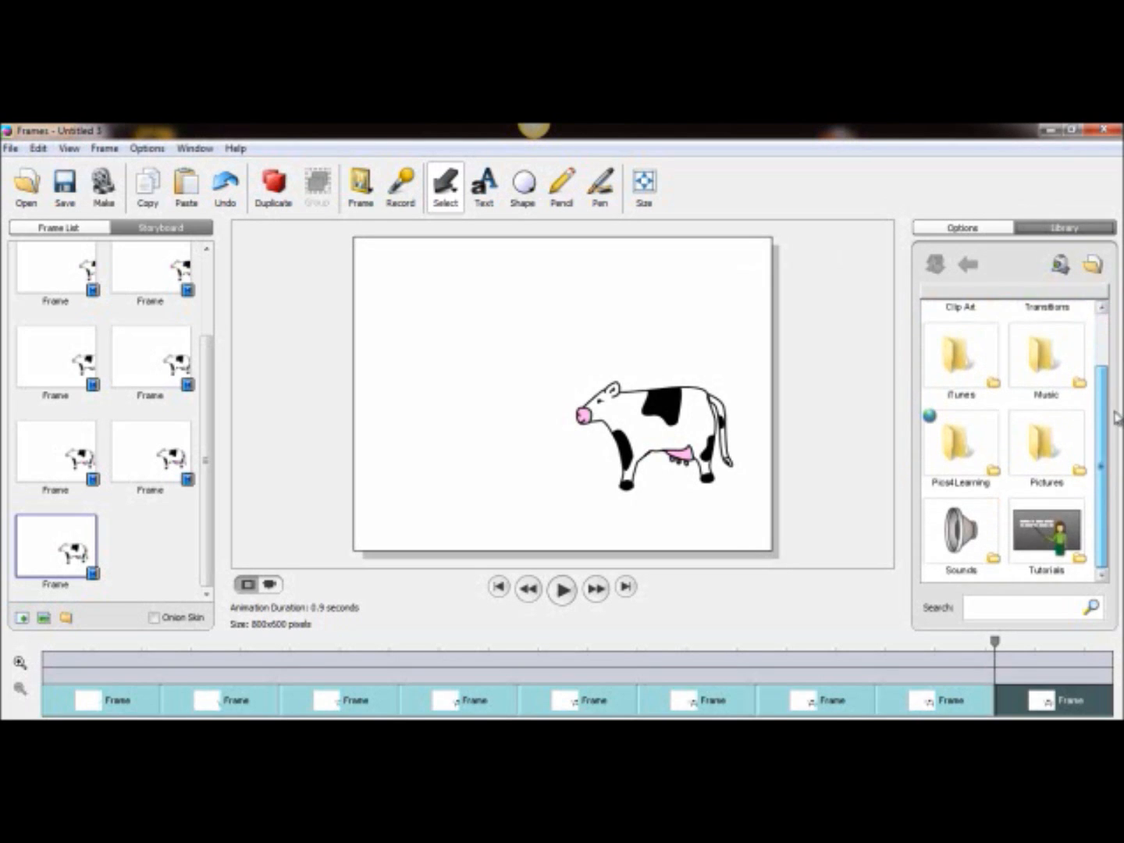
{"action": "double_click", "coordinate": [1049, 446]}
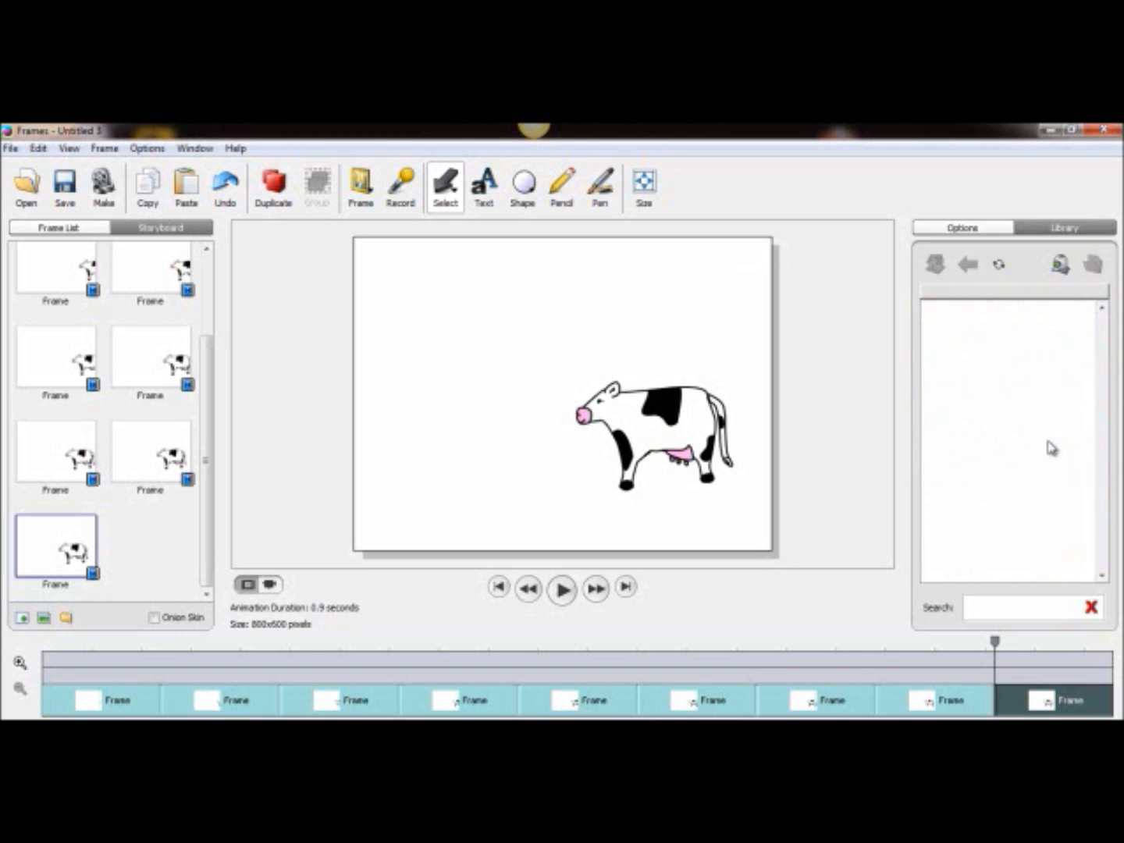
{"action": "left_click_drag", "start_coordinate": [1105, 344], "coordinate": [1070, 425]}
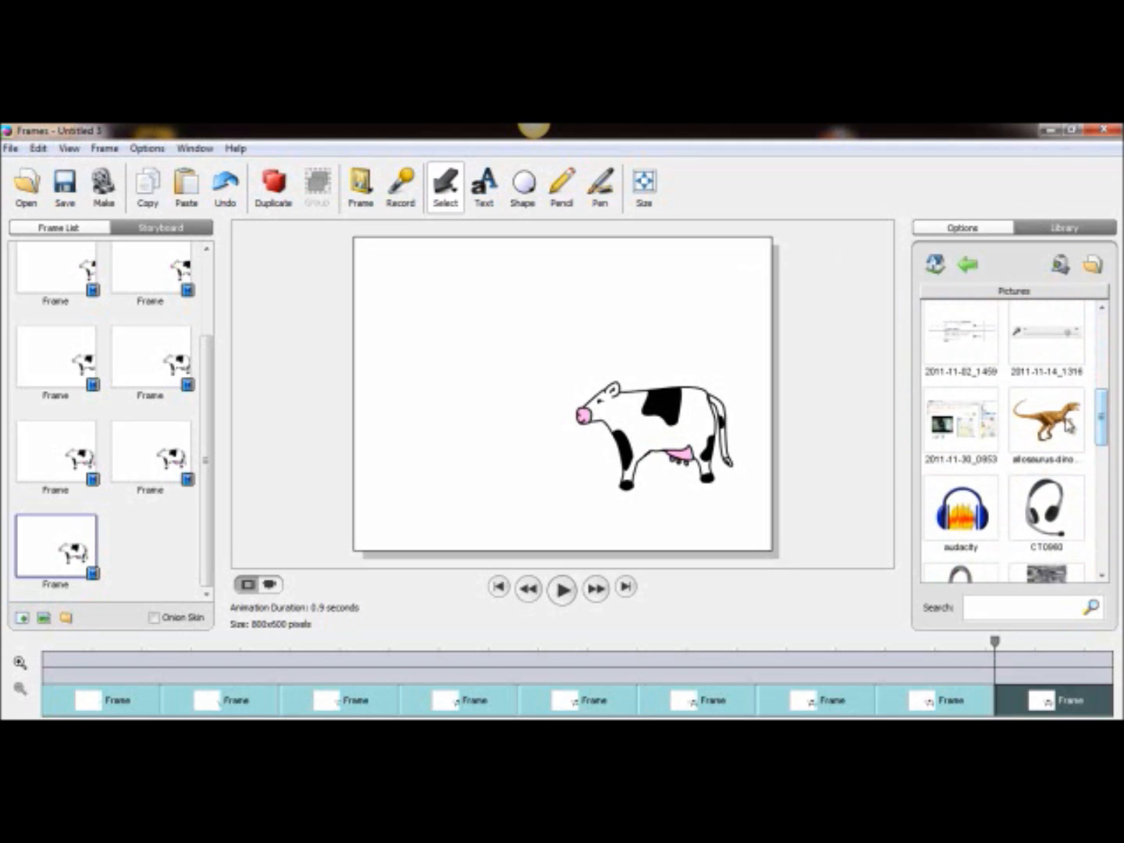
{"action": "left_click", "coordinate": [1068, 424]}
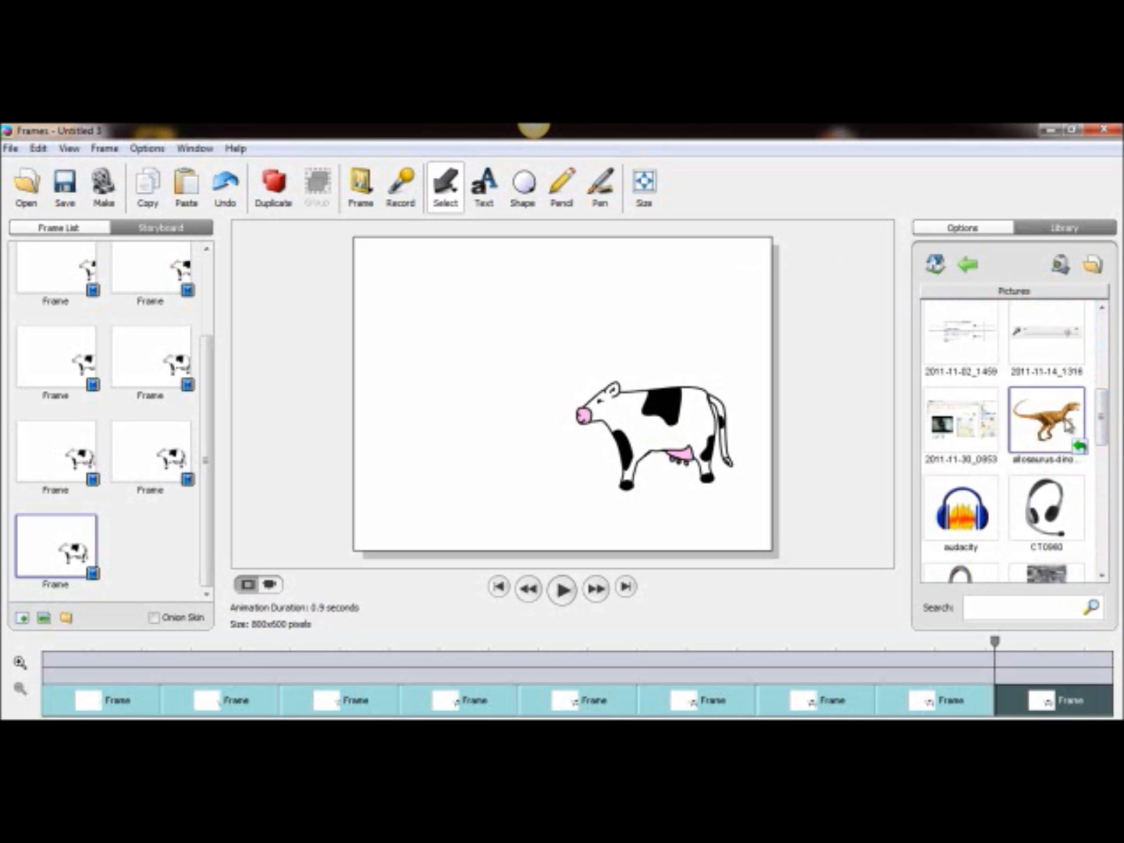
{"action": "double_click", "coordinate": [1059, 424]}
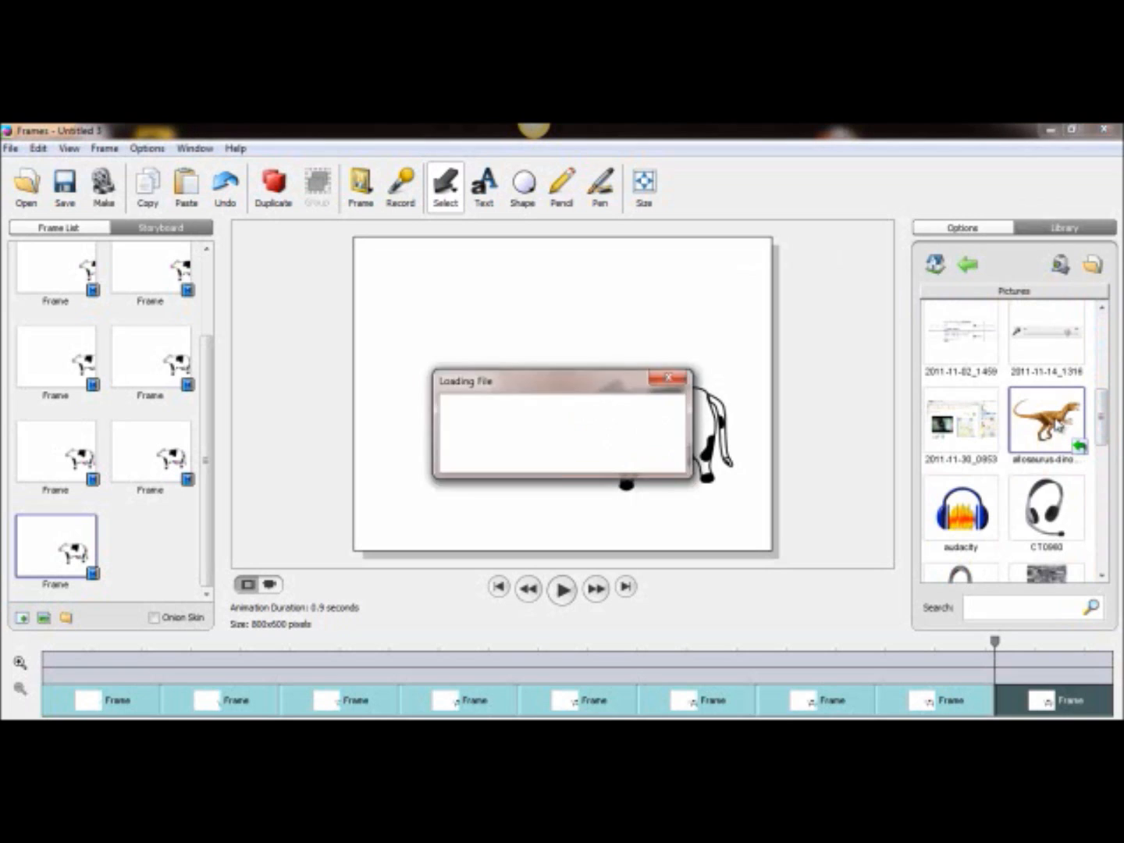
{"action": "left_click_drag", "start_coordinate": [631, 388], "coordinate": [393, 416]}
{"action": "left_click", "coordinate": [424, 295]}
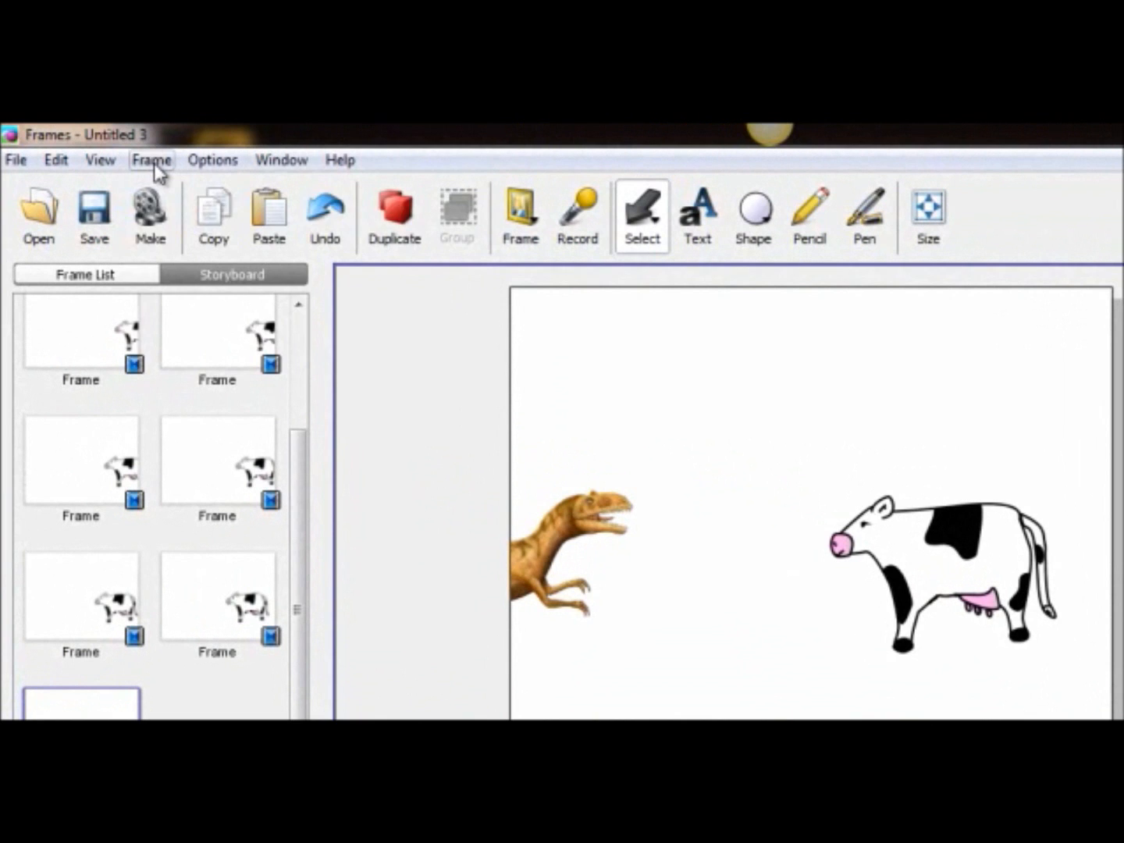
{"action": "left_click", "coordinate": [151, 160]}
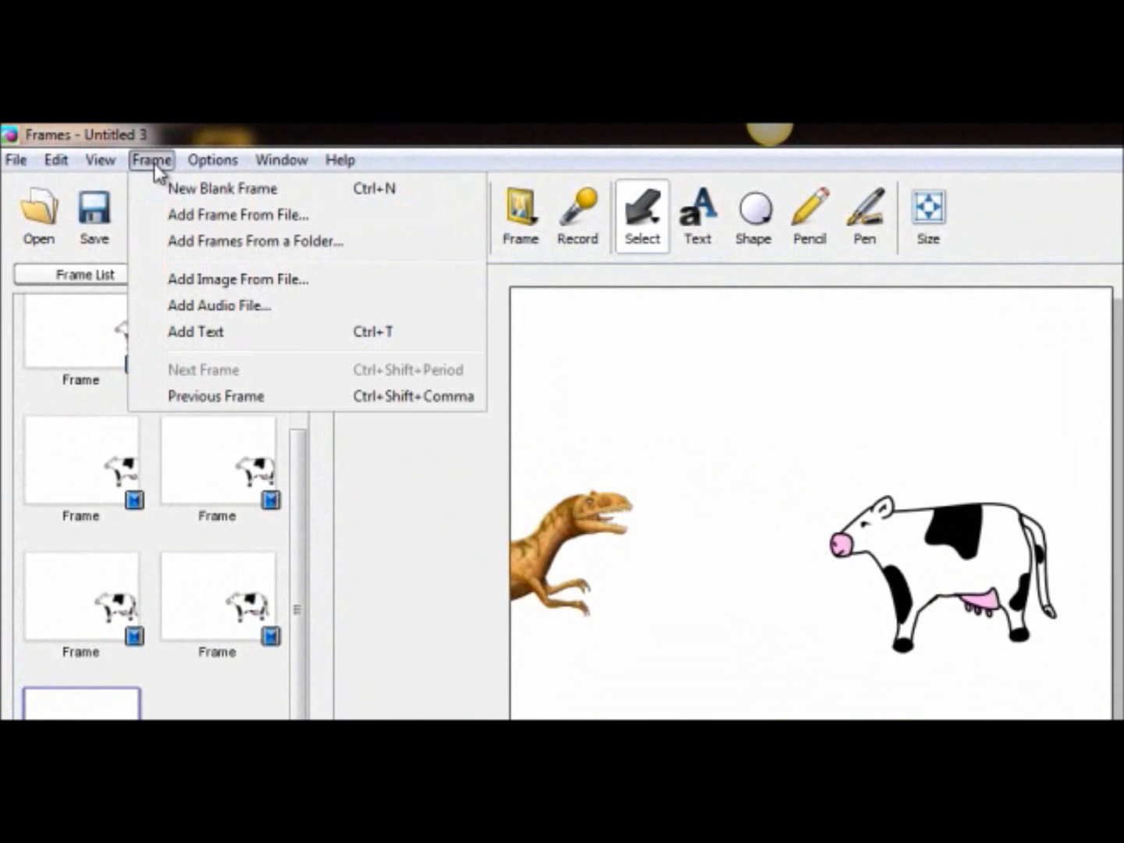
{"action": "left_click", "coordinate": [227, 283]}
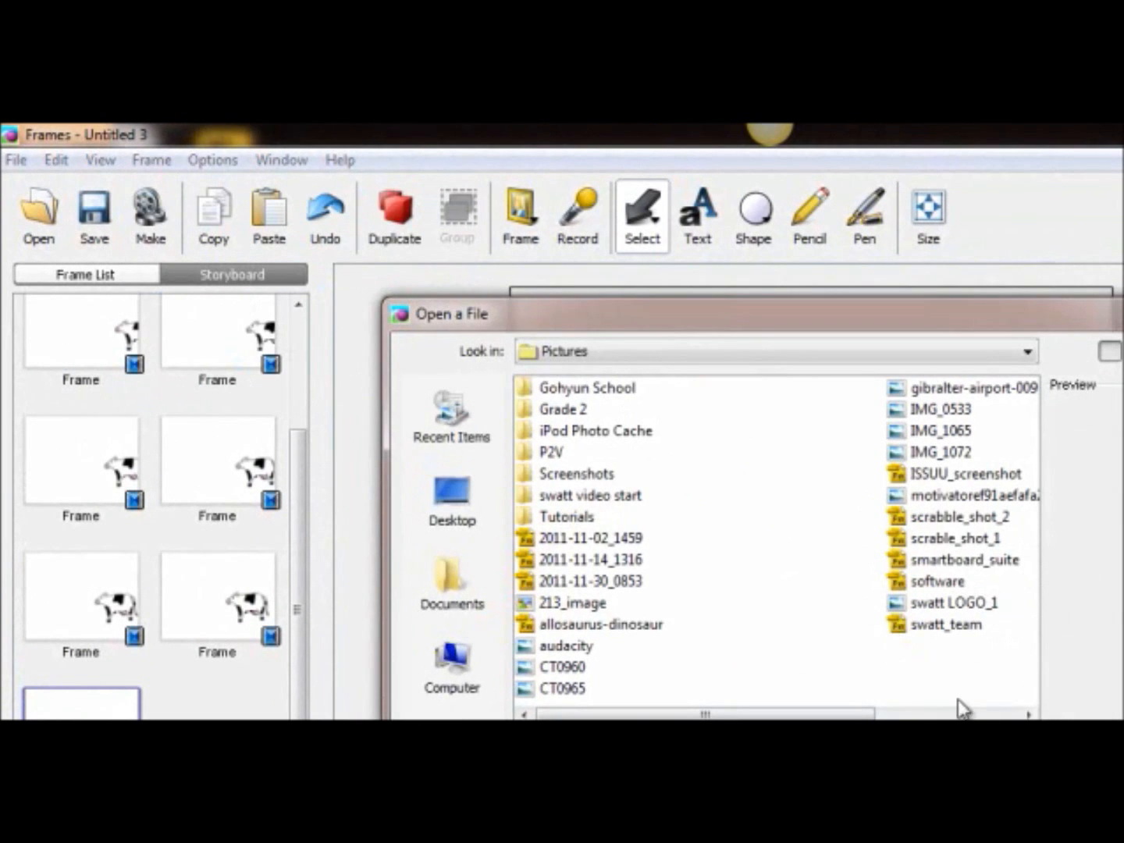
{"action": "left_click", "coordinate": [945, 605]}
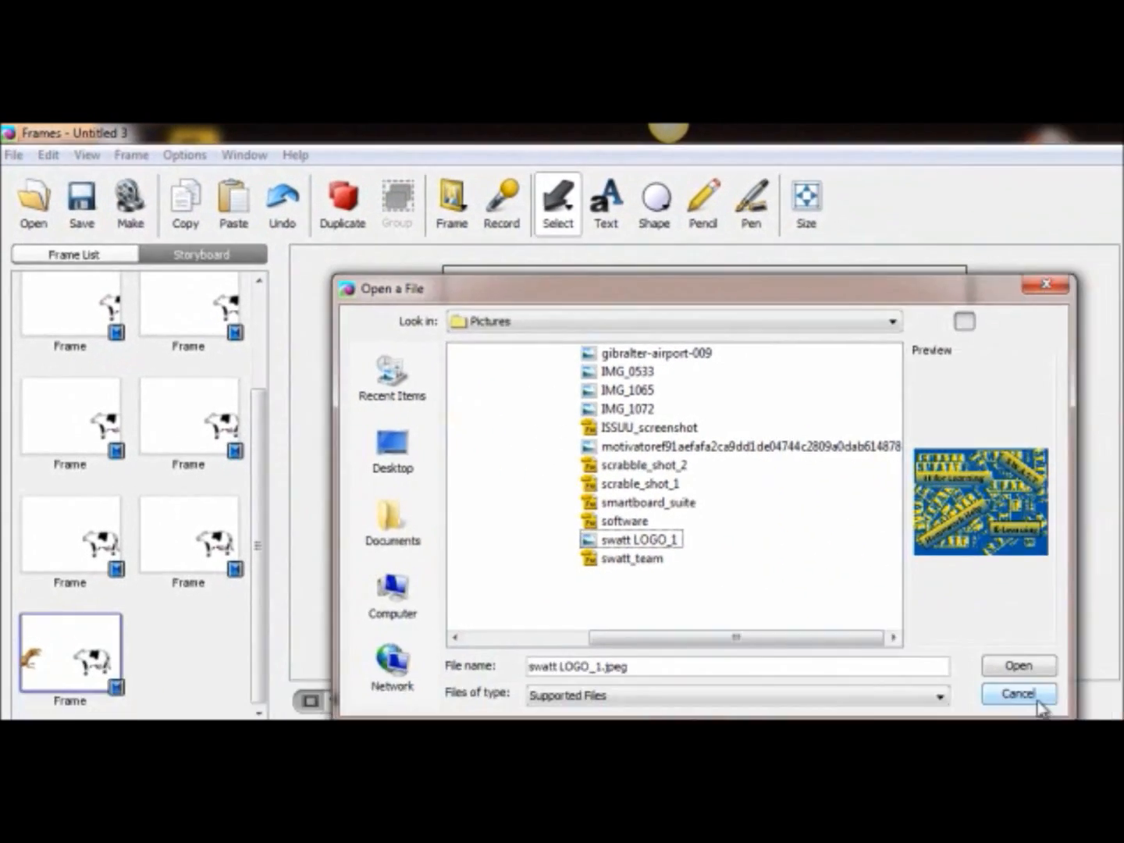
{"action": "left_click", "coordinate": [1034, 697]}
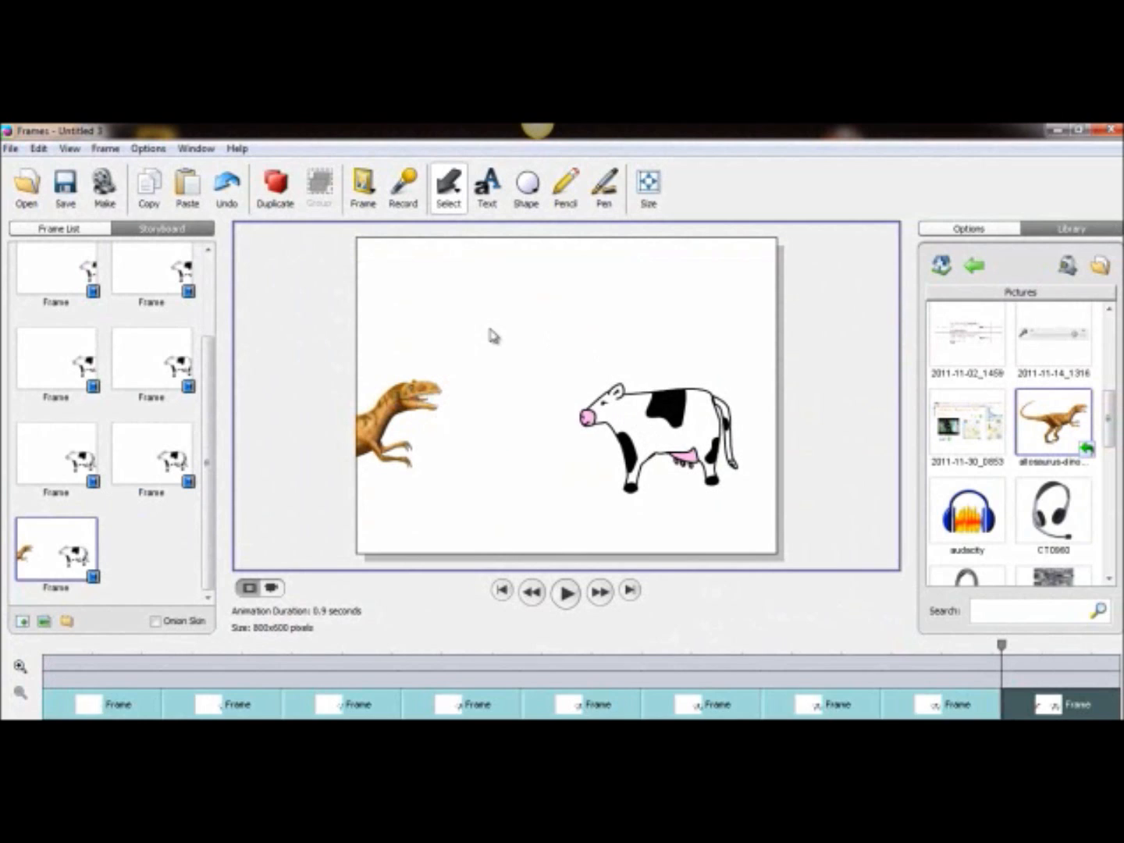
- Add a new blank frame and draw a stick figure with head, body, legs and arms using the Pencil
{"action": "left_click", "coordinate": [115, 153]}
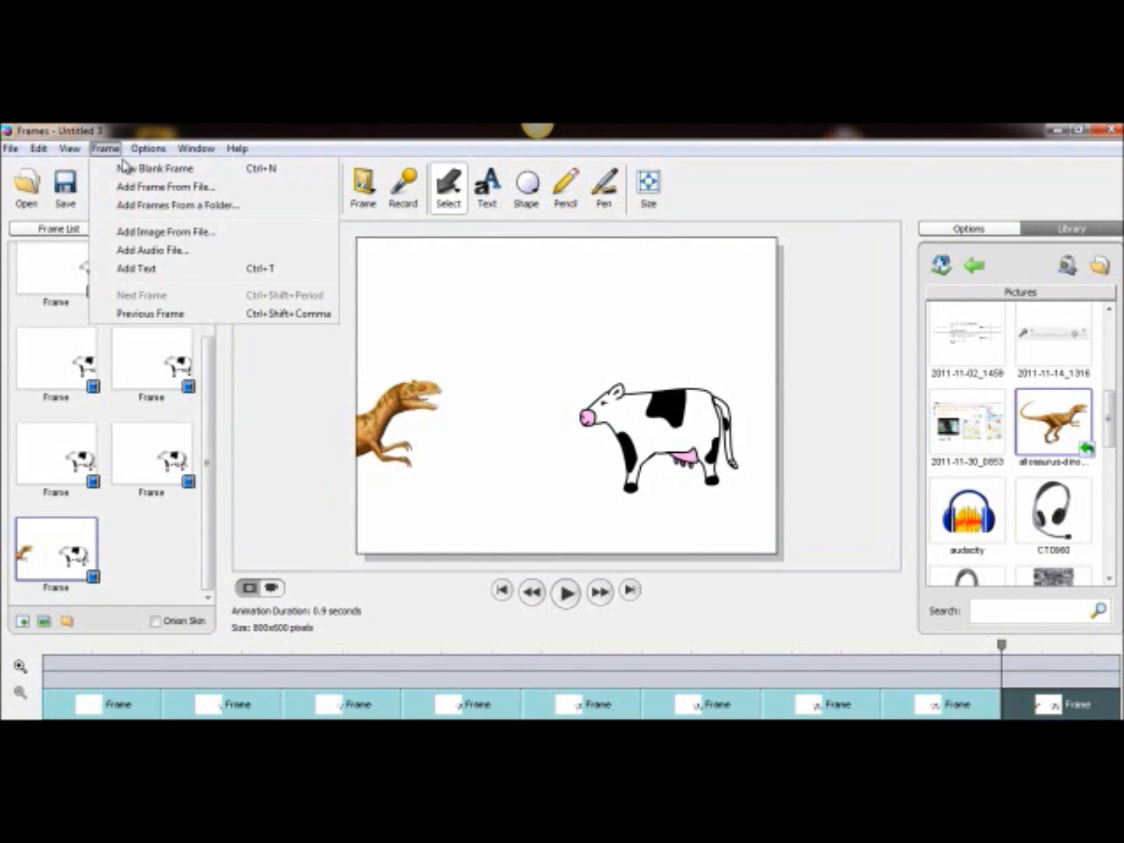
{"action": "left_click", "coordinate": [131, 168]}
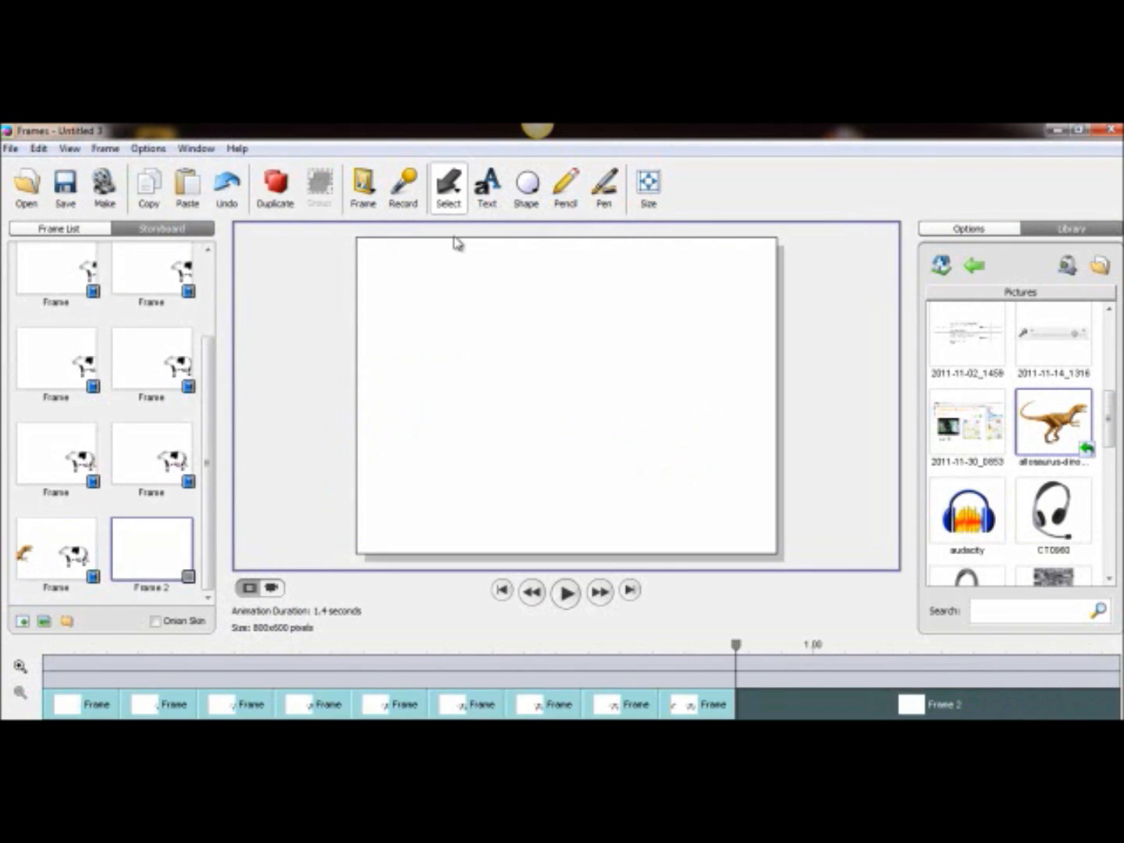
{"action": "left_click", "coordinate": [565, 206]}
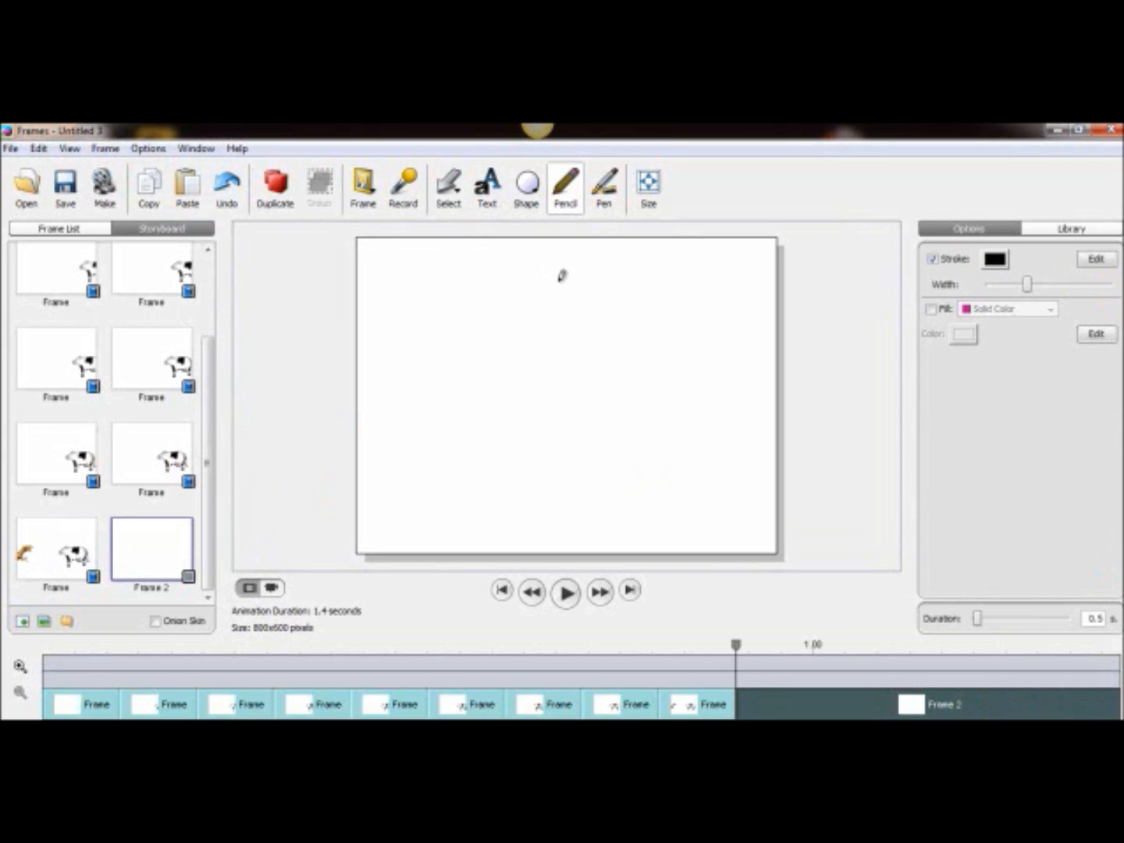
{"action": "mouse_move", "coordinate": [561, 274]}
{"action": "left_mouse_down"}
{"action": "mouse_move", "coordinate": [517, 303]}
{"action": "mouse_move", "coordinate": [549, 328]}
{"action": "mouse_move", "coordinate": [575, 306]}
{"action": "mouse_move", "coordinate": [559, 278]}
{"action": "left_mouse_up"}
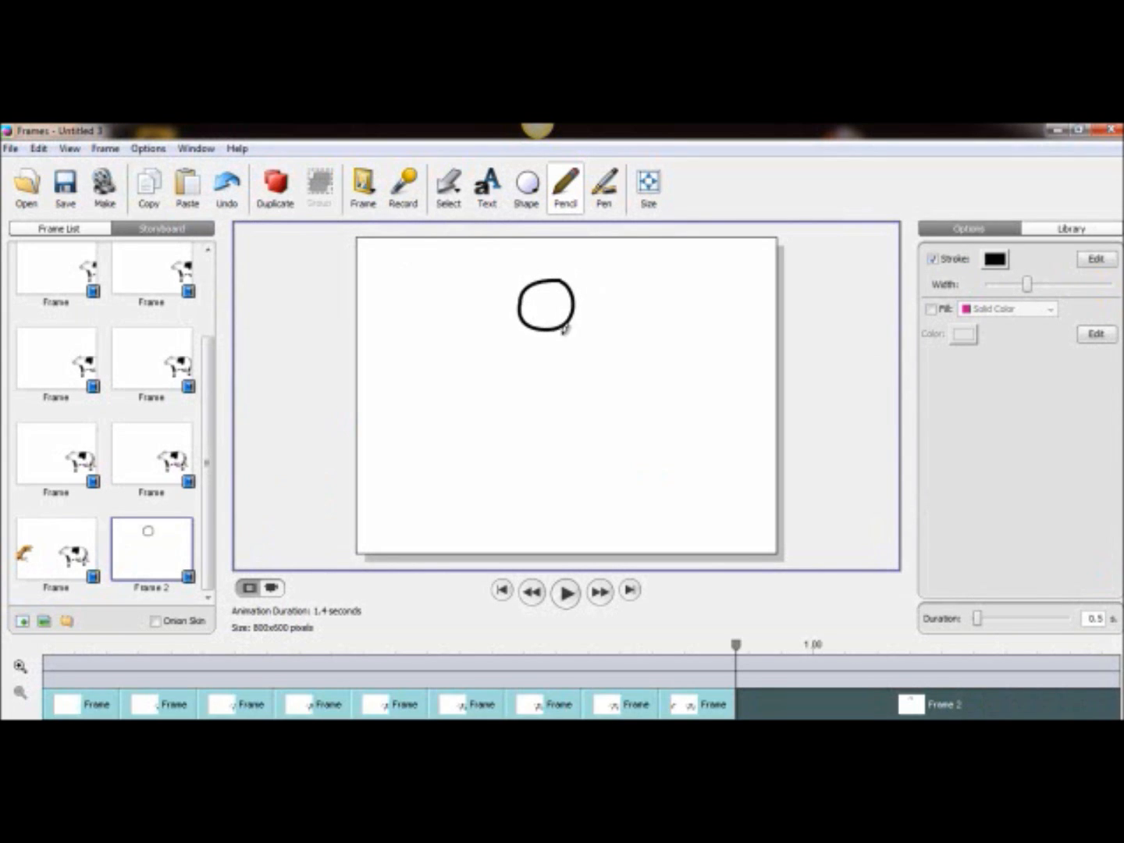
{"action": "mouse_move", "coordinate": [548, 347]}
{"action": "left_mouse_down"}
{"action": "mouse_move", "coordinate": [555, 432]}
{"action": "mouse_move", "coordinate": [523, 469]}
{"action": "mouse_move", "coordinate": [617, 488]}
{"action": "left_mouse_up"}
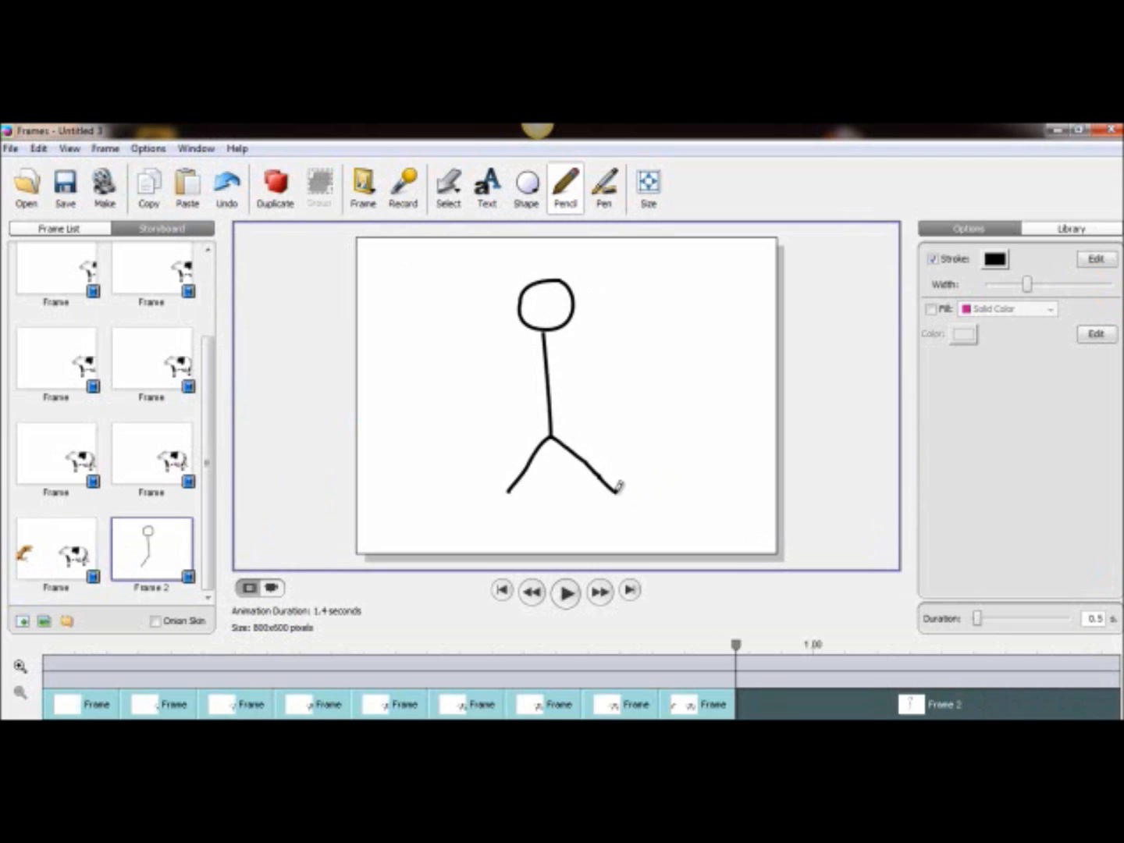
{"action": "left_click_drag", "start_coordinate": [551, 383], "coordinate": [603, 346]}
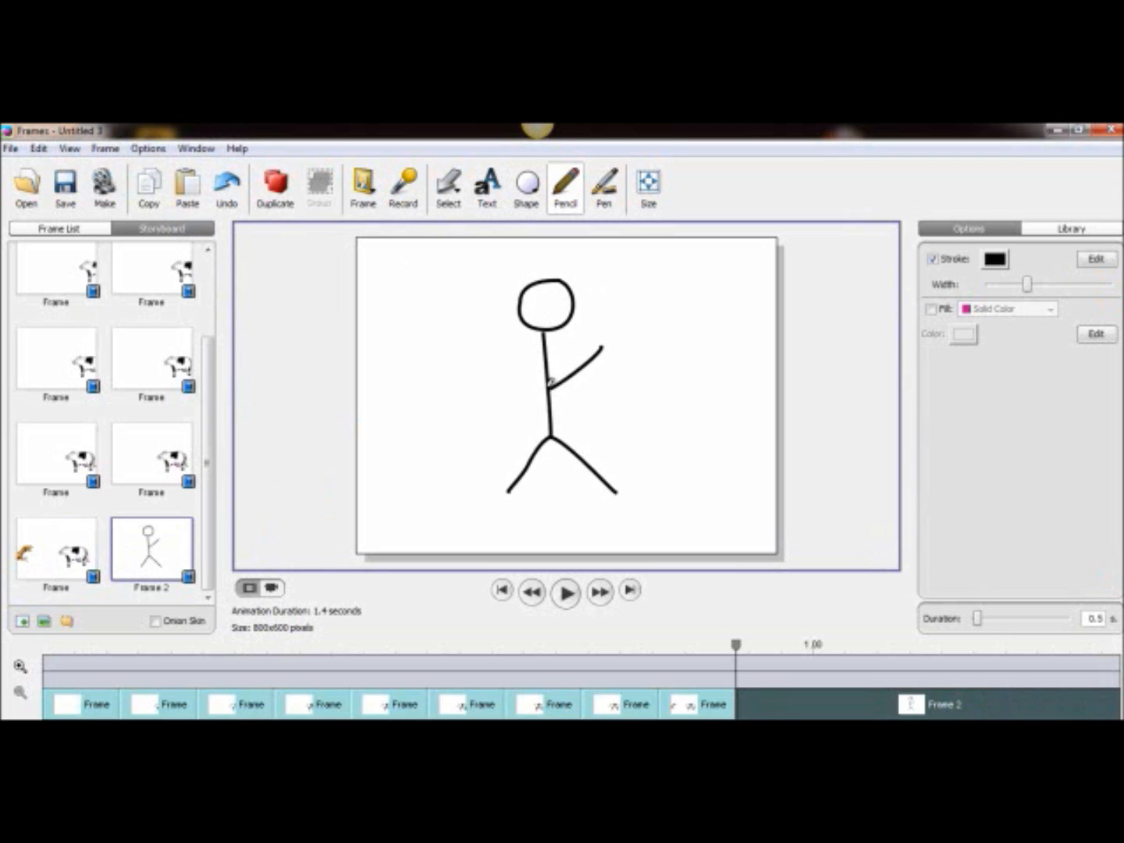
{"action": "left_click_drag", "start_coordinate": [546, 388], "coordinate": [502, 370]}
- Examine the stick figure's body, arms and head as separately selectable parts using Scale Selection
{"action": "left_click", "coordinate": [449, 195]}
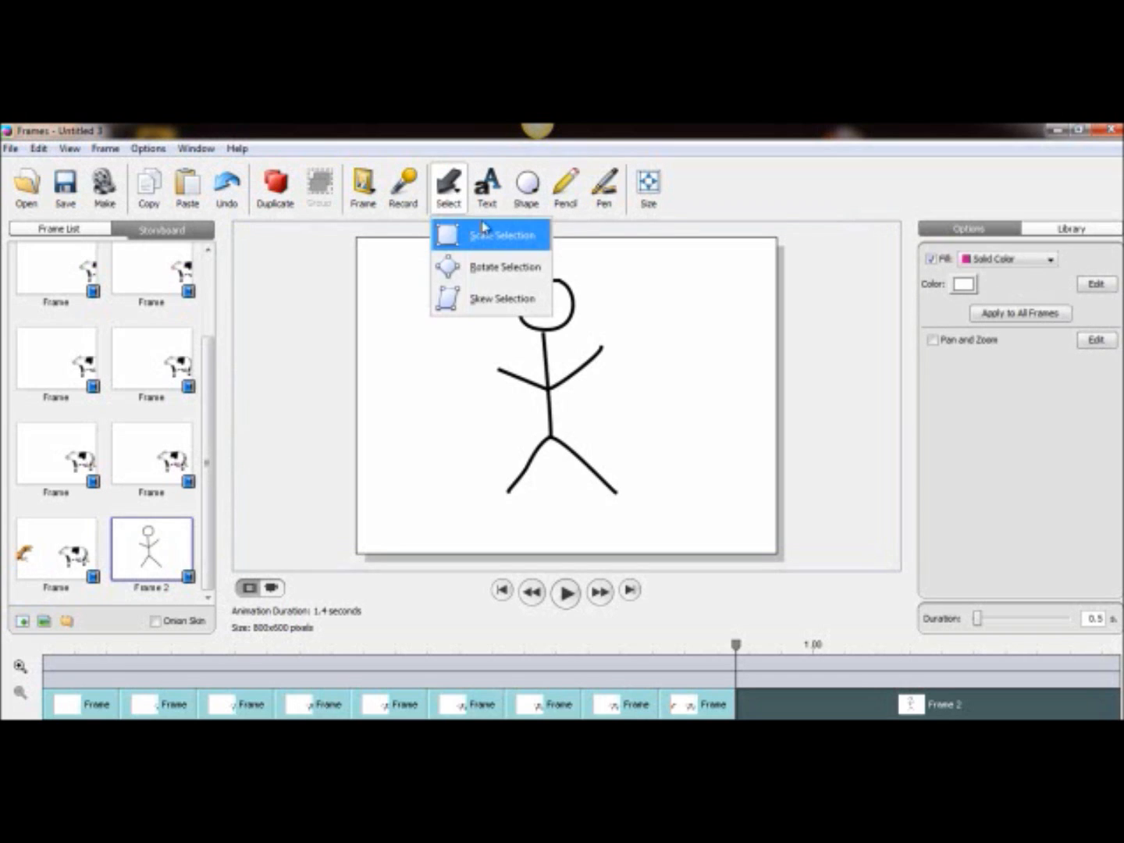
{"action": "left_click", "coordinate": [532, 236]}
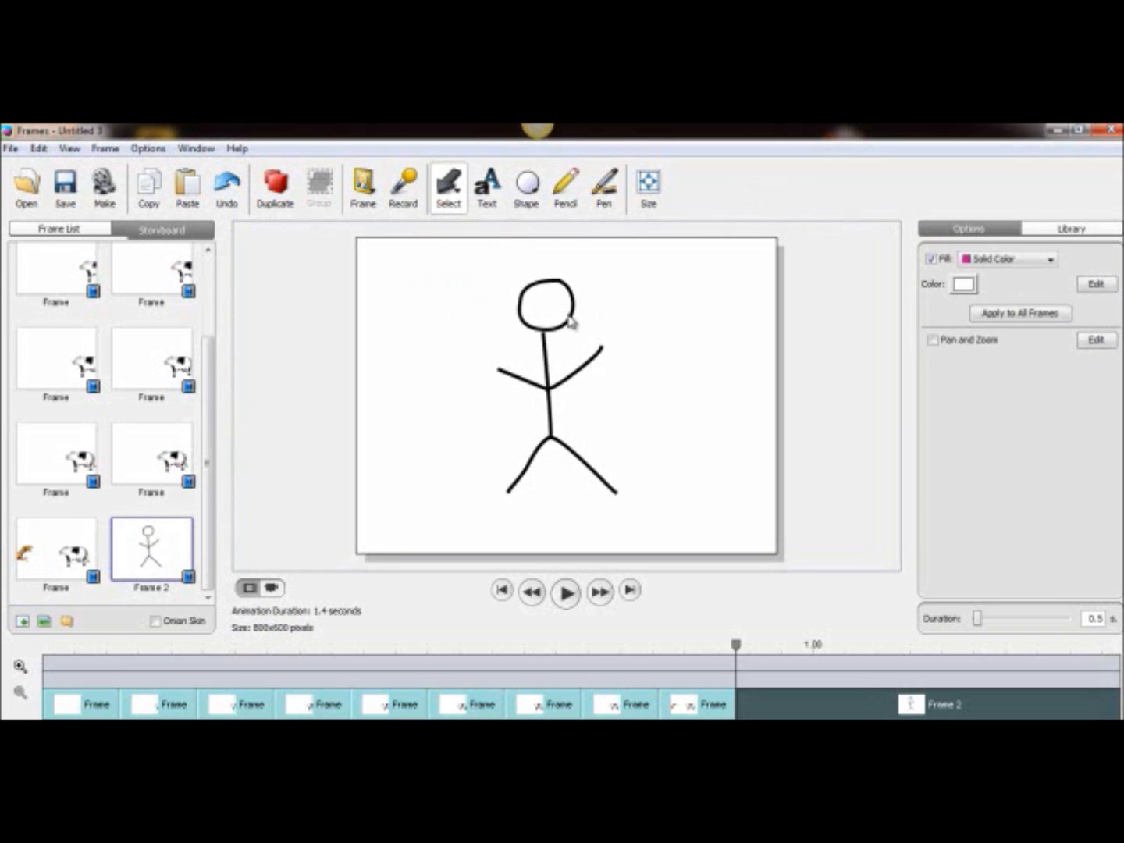
{"action": "left_click", "coordinate": [550, 355]}
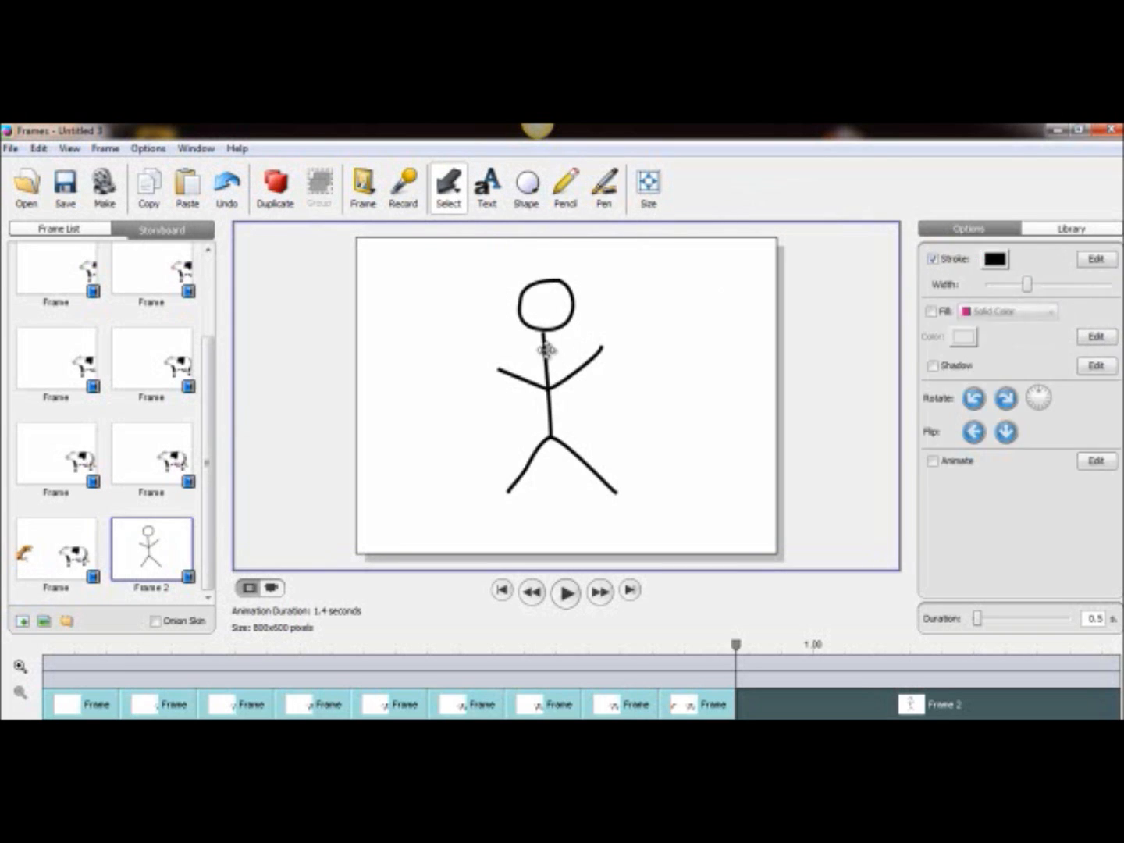
{"action": "left_click", "coordinate": [577, 371]}
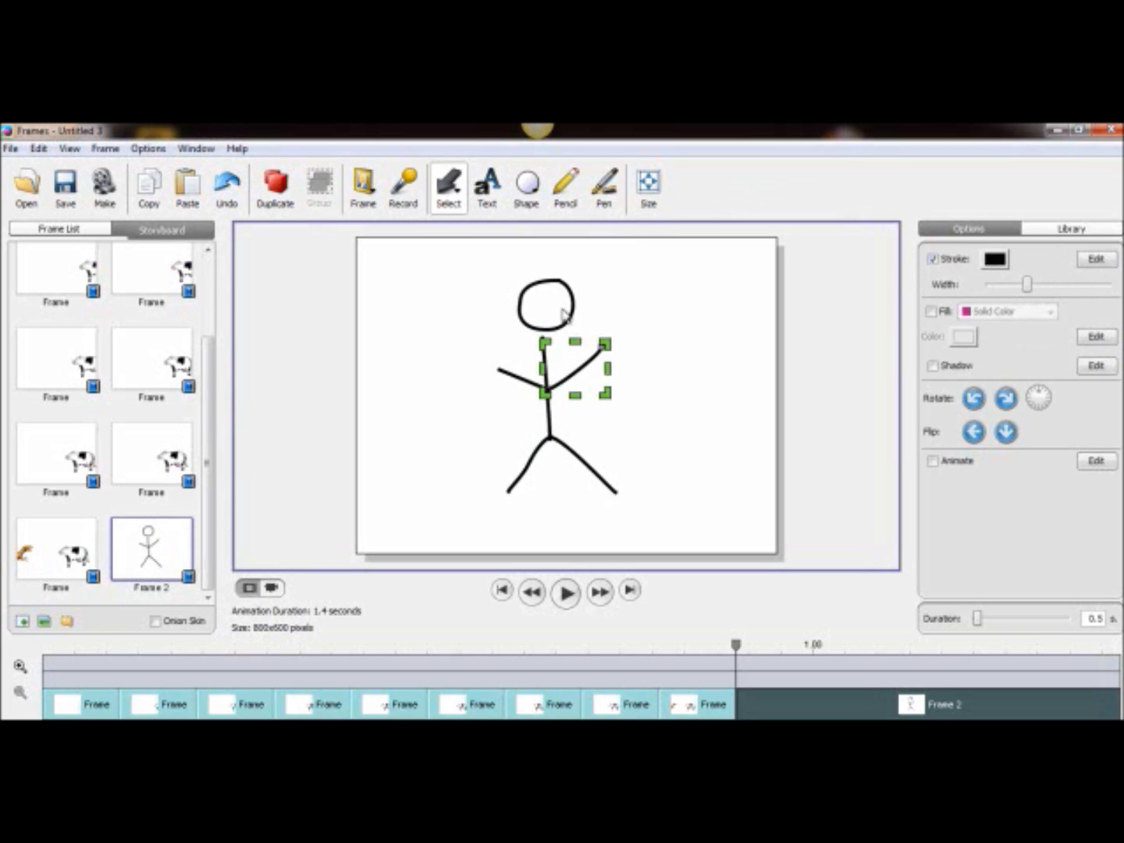
{"action": "left_click", "coordinate": [573, 302]}
{"action": "left_click", "coordinate": [509, 378]}
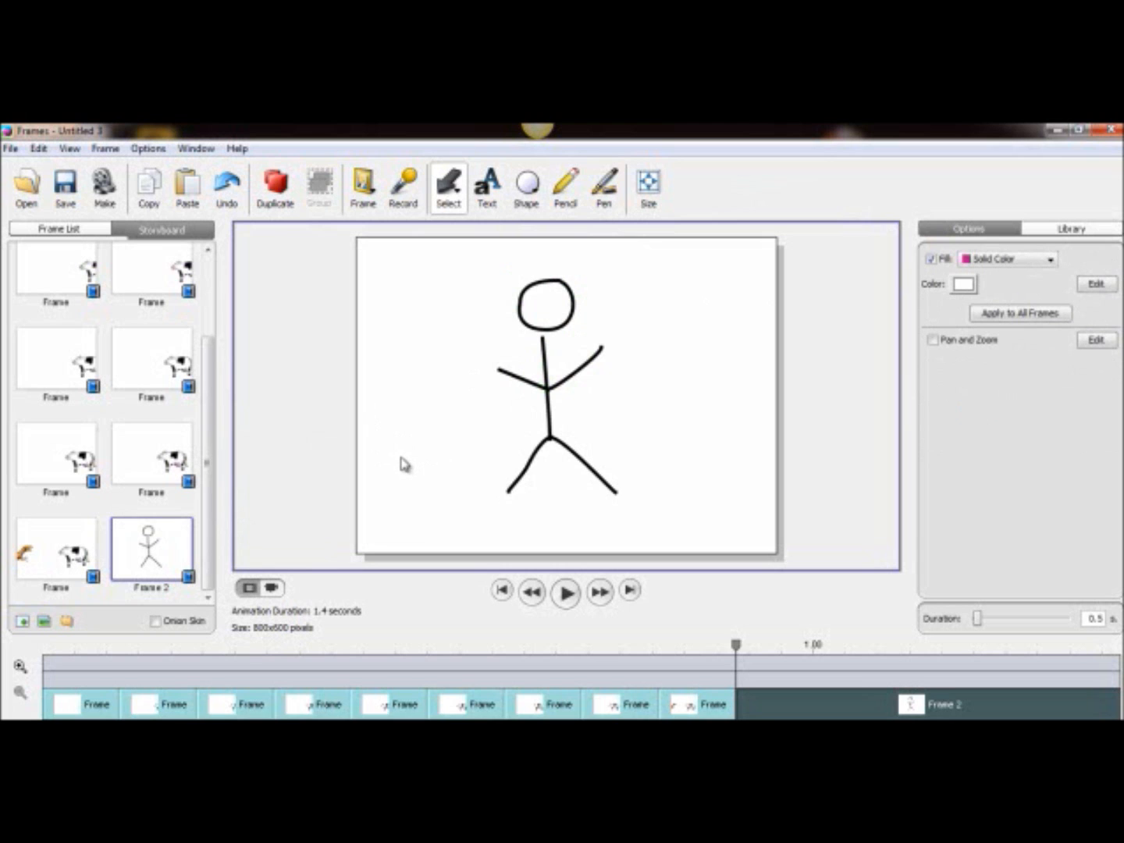
- Duplicate the stick-figure frame and lower the end of the raised right-hand arm slightly in the copy
{"action": "left_click", "coordinate": [275, 186]}
{"action": "left_click", "coordinate": [598, 351]}
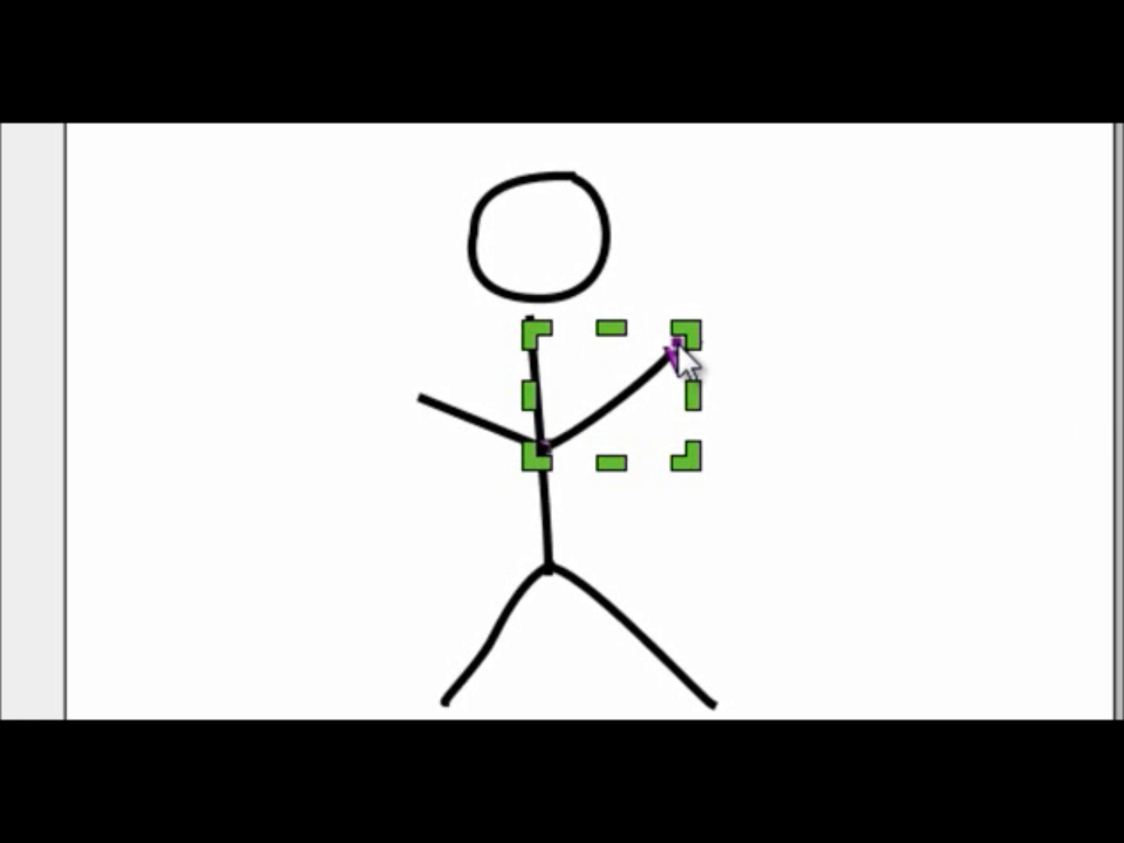
{"action": "left_click_drag", "start_coordinate": [677, 345], "coordinate": [692, 370]}
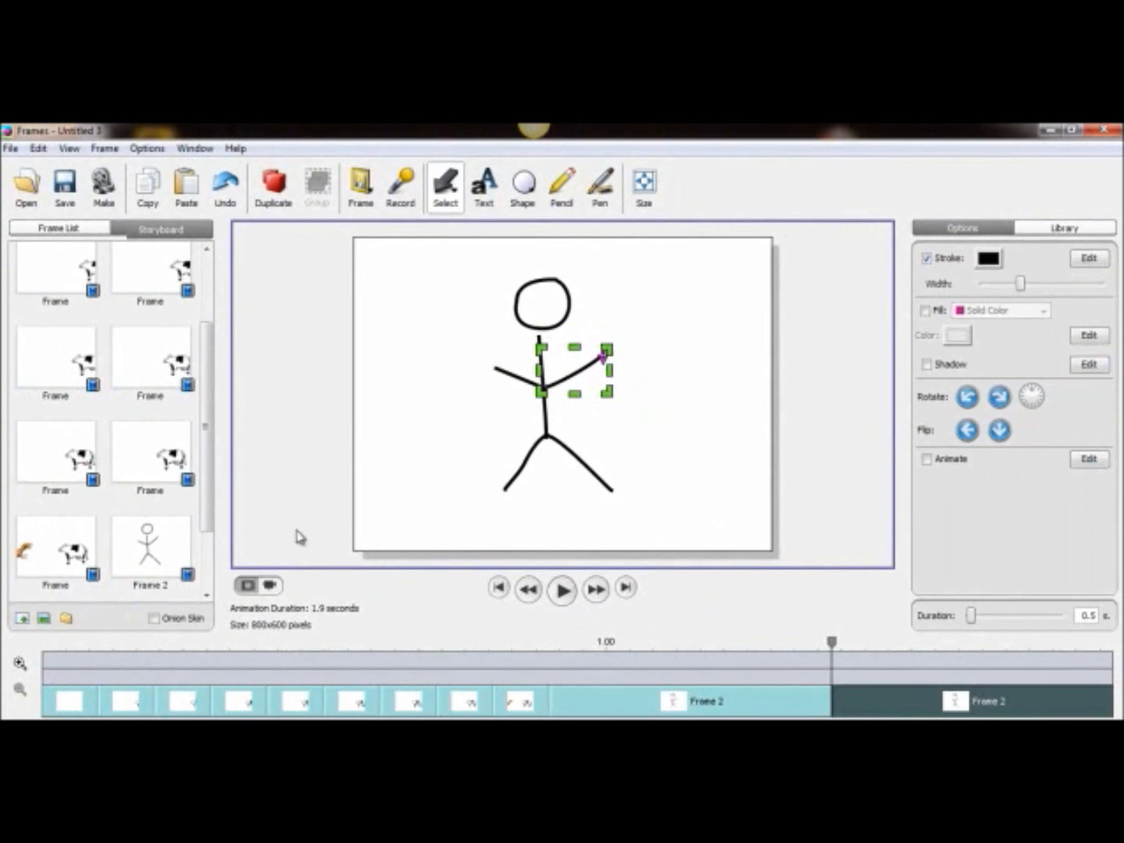
- Turn on Onion Skin to compare the duplicated stick-figure frame with the one before it
{"action": "left_click", "coordinate": [154, 617]}
{"action": "left_click_drag", "start_coordinate": [206, 503], "coordinate": [204, 567]}
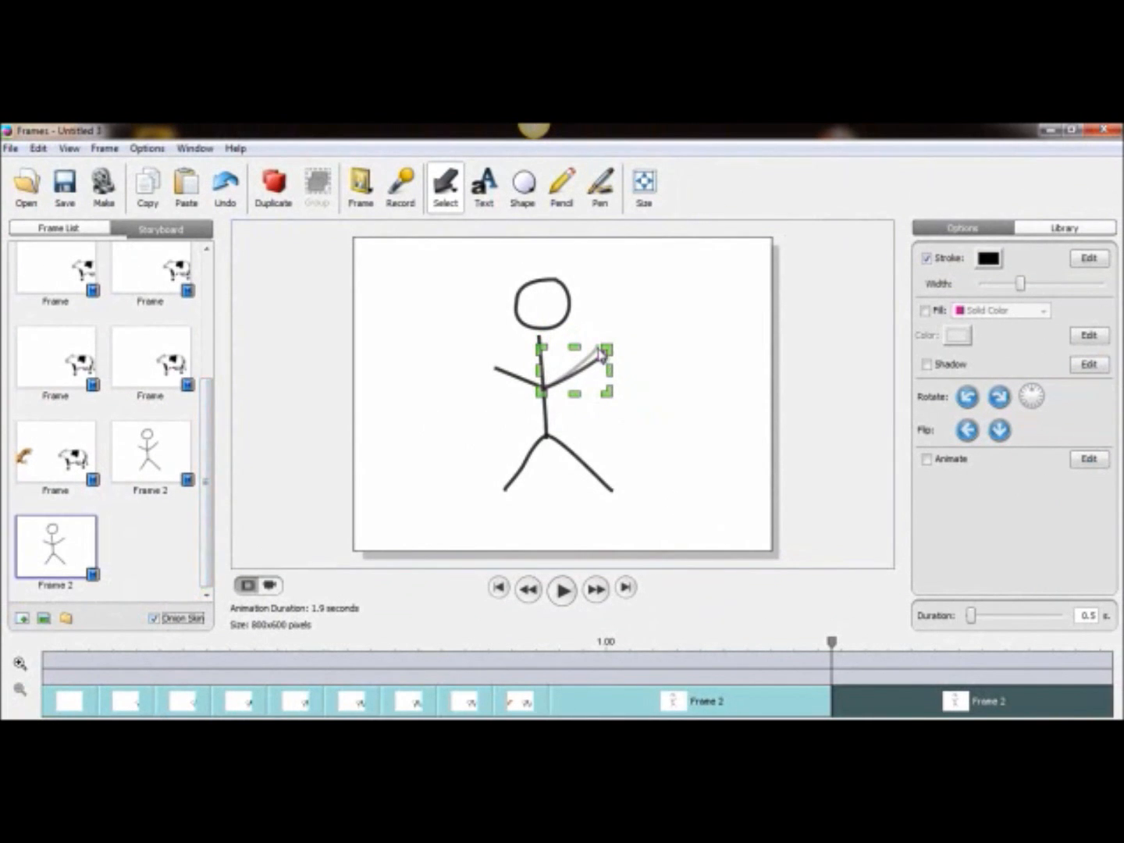
- Duplicate the latest stick-figure frame and lower the end of the right-hand arm a little more in the copy
{"action": "left_click", "coordinate": [317, 262]}
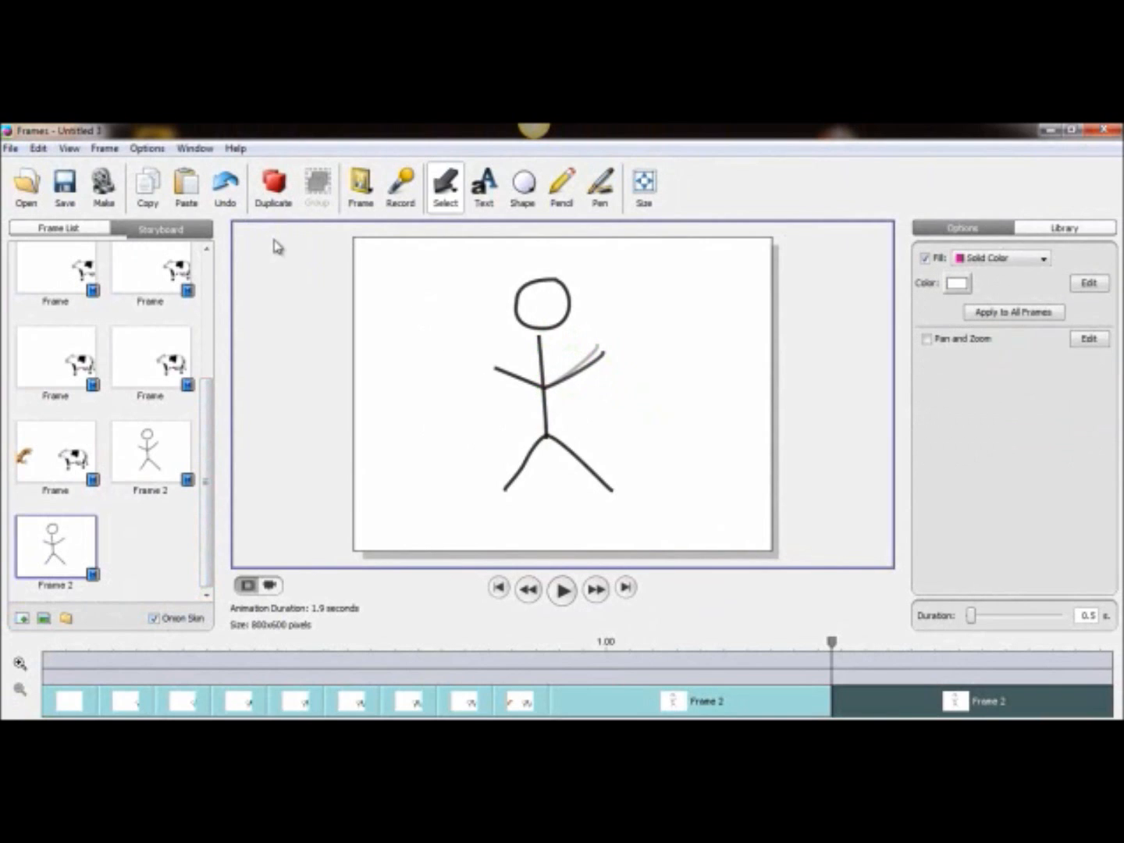
{"action": "left_click", "coordinate": [274, 203]}
{"action": "left_click", "coordinate": [597, 366]}
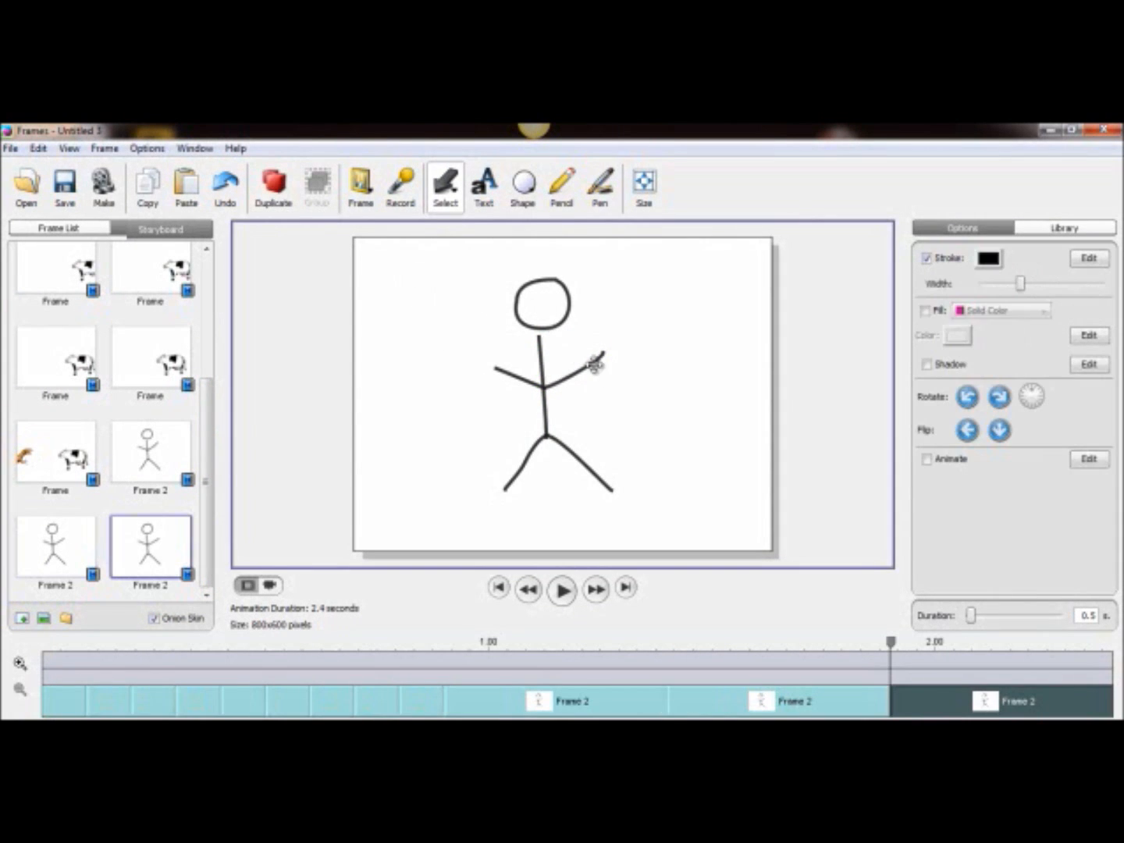
{"action": "left_click_drag", "start_coordinate": [605, 361], "coordinate": [609, 370]}
{"action": "left_click", "coordinate": [638, 292]}
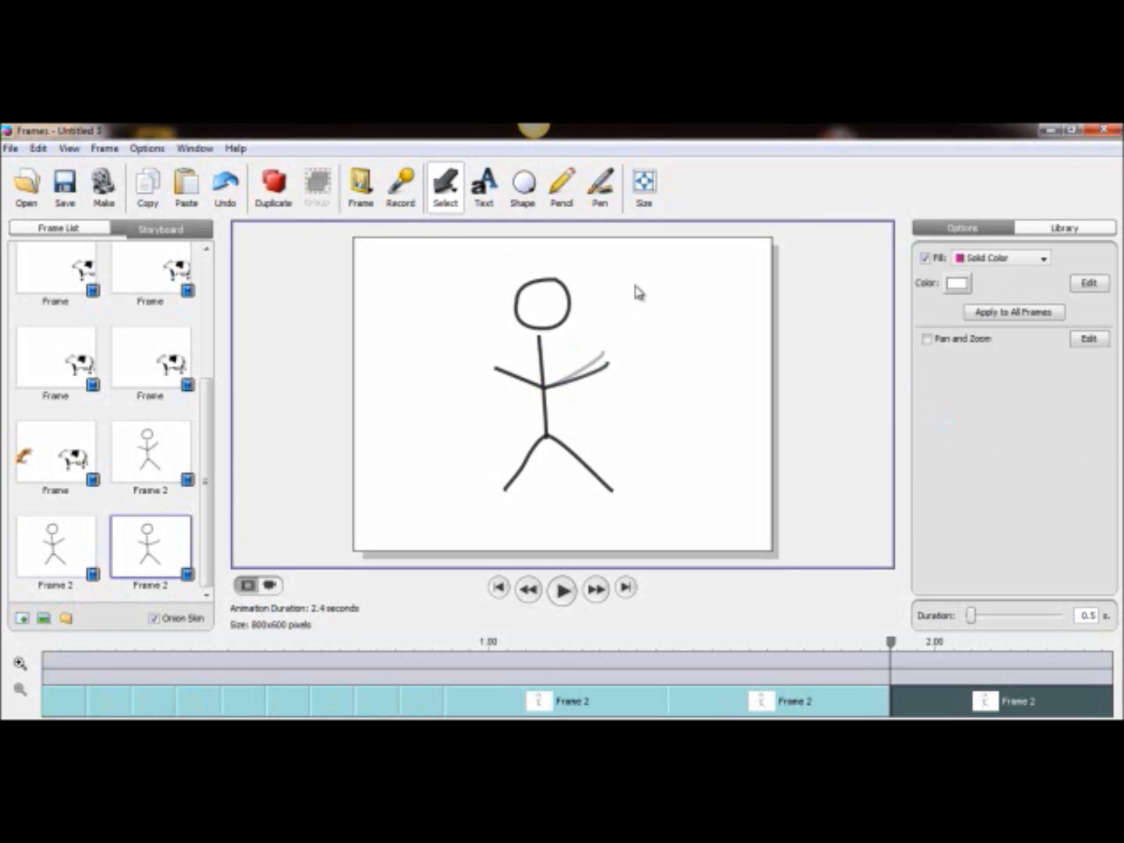
- Duplicate the newest frame again and lower the right-hand arm's end until the arm is nearly horizontal
{"action": "left_click", "coordinate": [276, 191]}
{"action": "left_click", "coordinate": [612, 369]}
{"action": "left_click_drag", "start_coordinate": [609, 372], "coordinate": [613, 377]}
{"action": "left_click", "coordinate": [437, 334]}
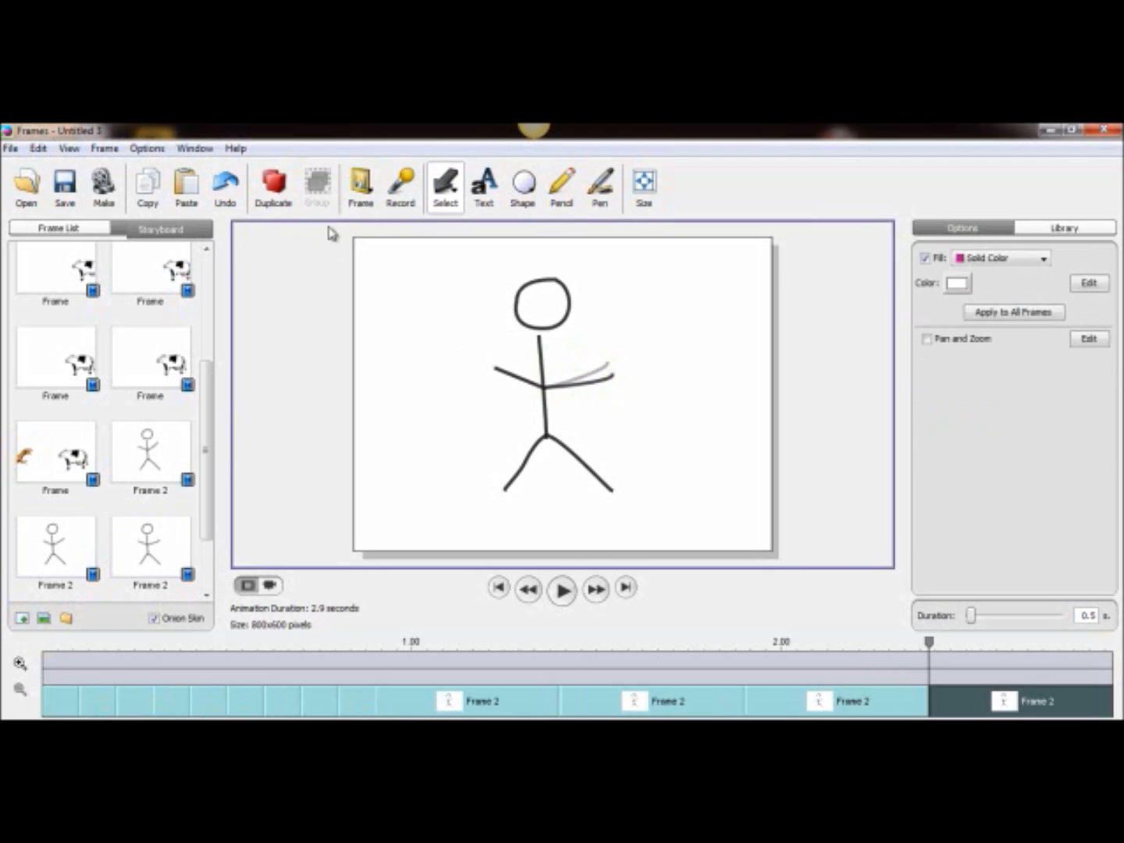
- Add one more duplicate of the stick-figure frame and bring the right-hand arm's end down level with the shoulder joint
{"action": "left_click", "coordinate": [280, 196]}
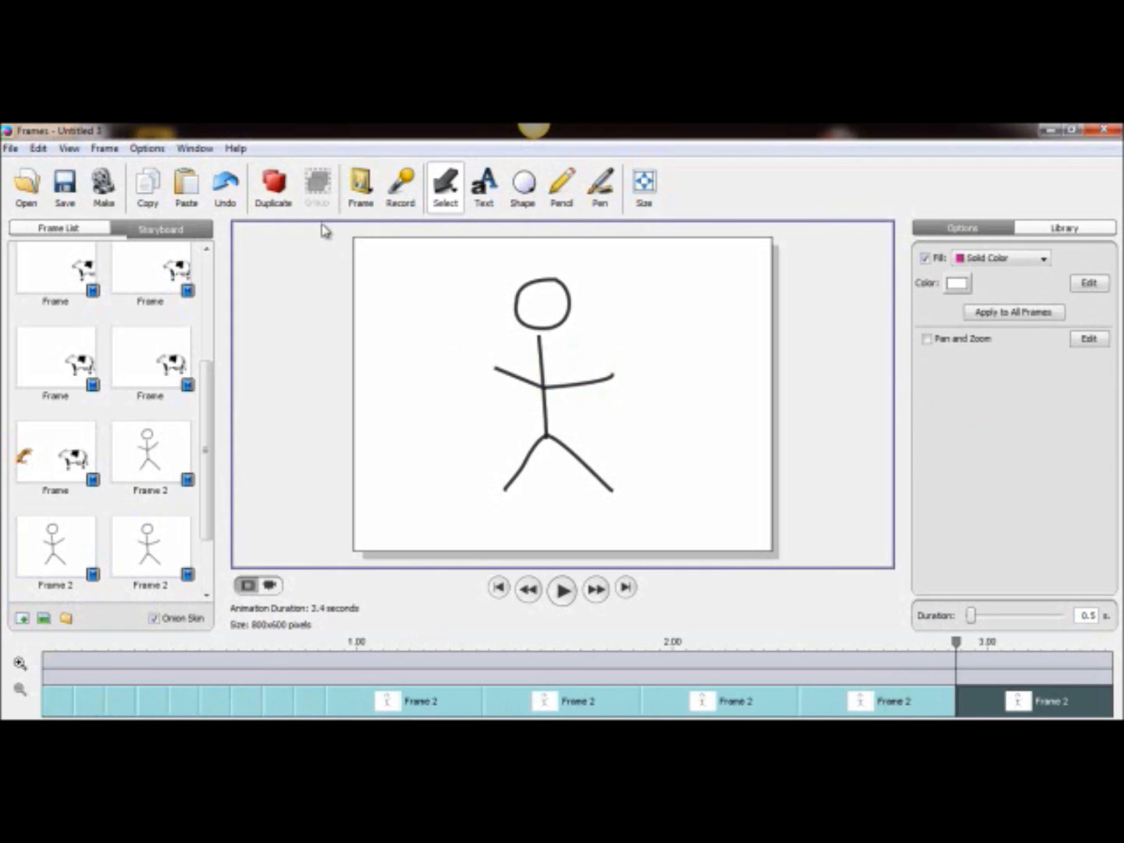
{"action": "left_click", "coordinate": [613, 382]}
{"action": "left_click_drag", "start_coordinate": [615, 382], "coordinate": [616, 388]}
{"action": "left_click", "coordinate": [457, 451]}
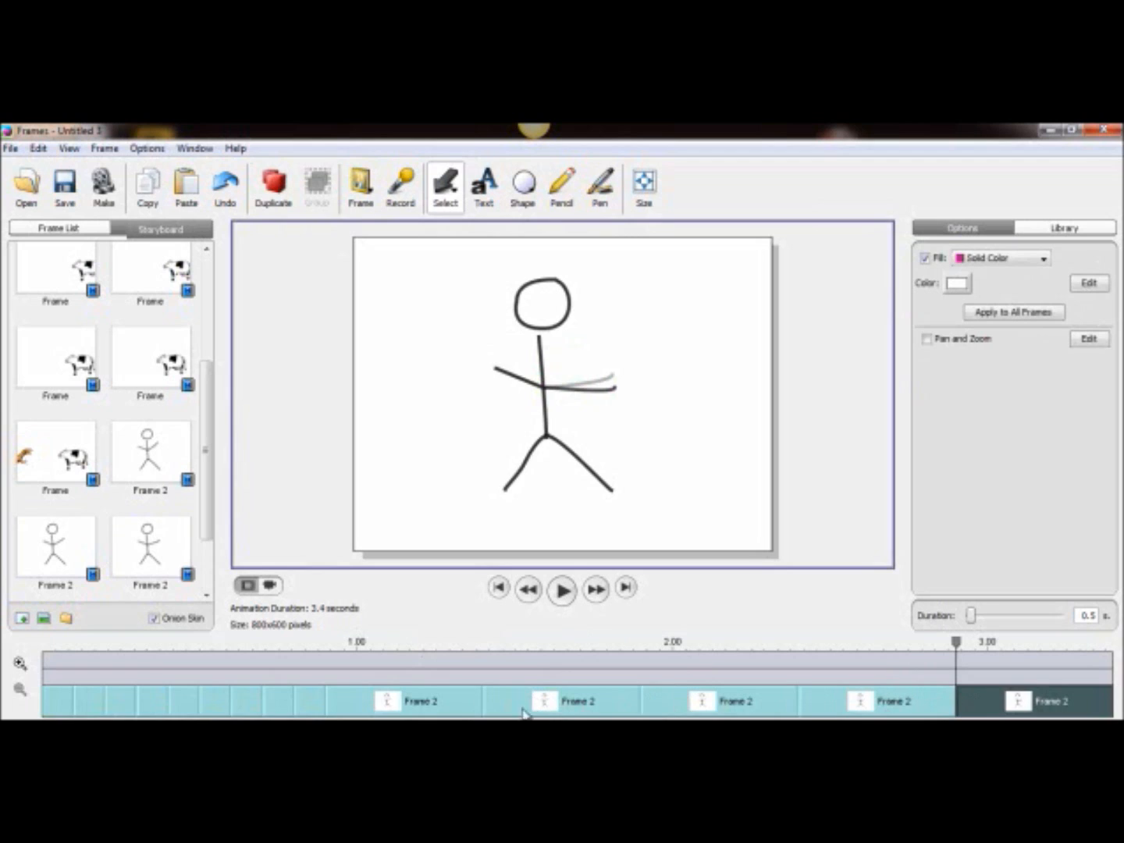
- Select all five stick-figure frames in the timeline and set their duration to 0.1 s
{"action": "left_click", "coordinate": [441, 706]}
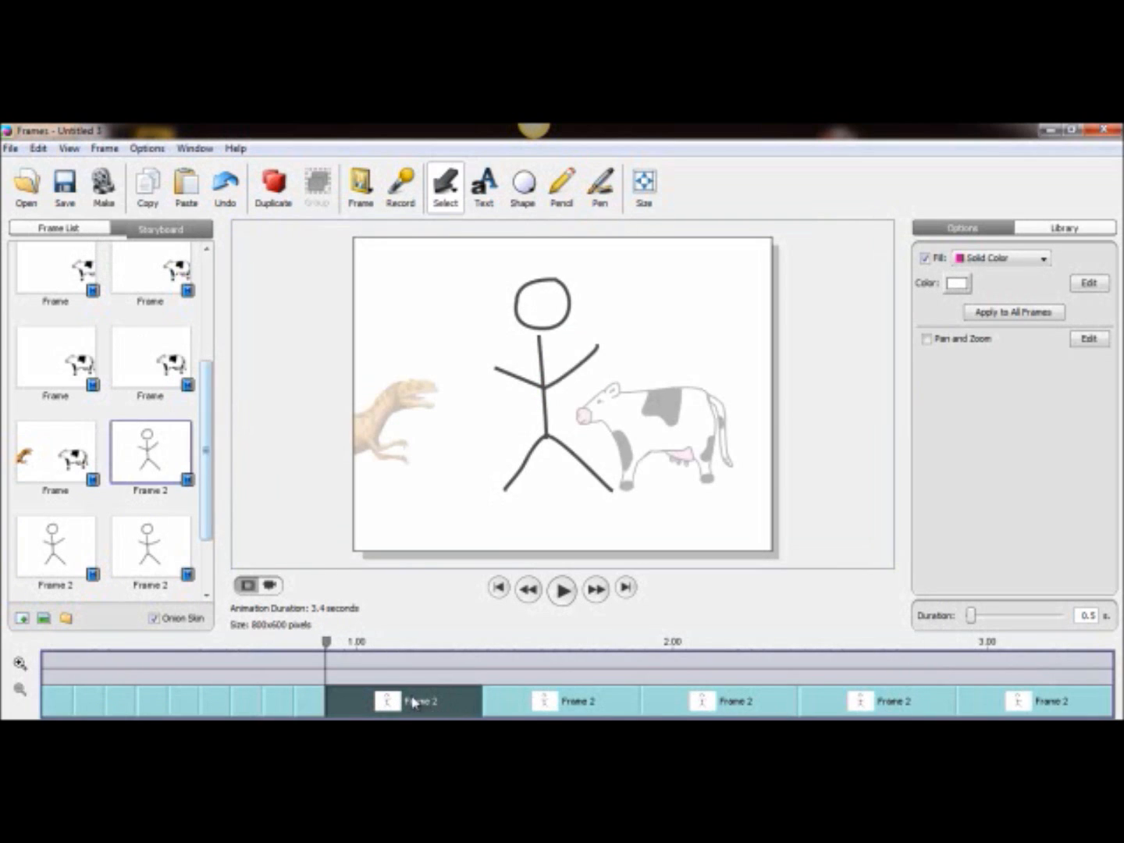
{"action": "left_click_drag", "start_coordinate": [471, 709], "coordinate": [1003, 708]}
{"action": "left_click_drag", "start_coordinate": [976, 622], "coordinate": [970, 624]}
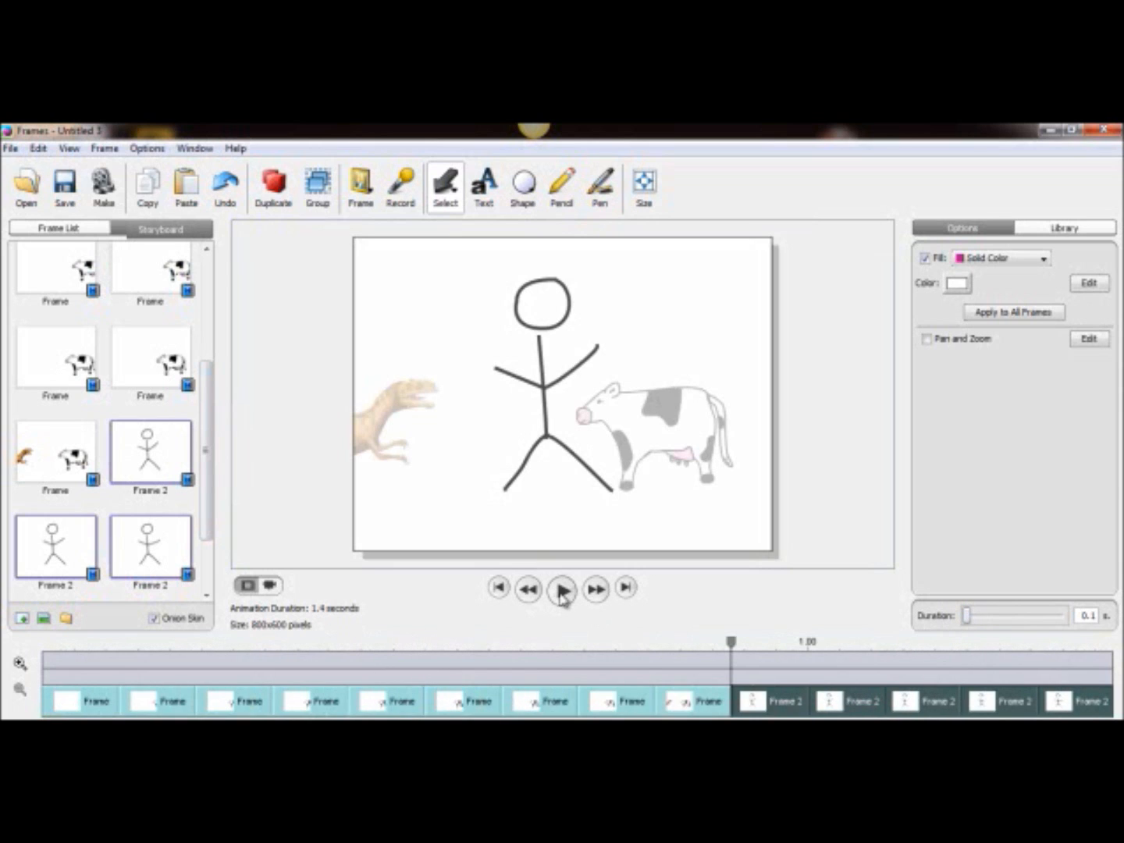
- Play the animation from the dinosaur-and-cow frame, and replay the stick-figure frames with Onion Skin turned off
{"action": "left_click", "coordinate": [699, 701]}
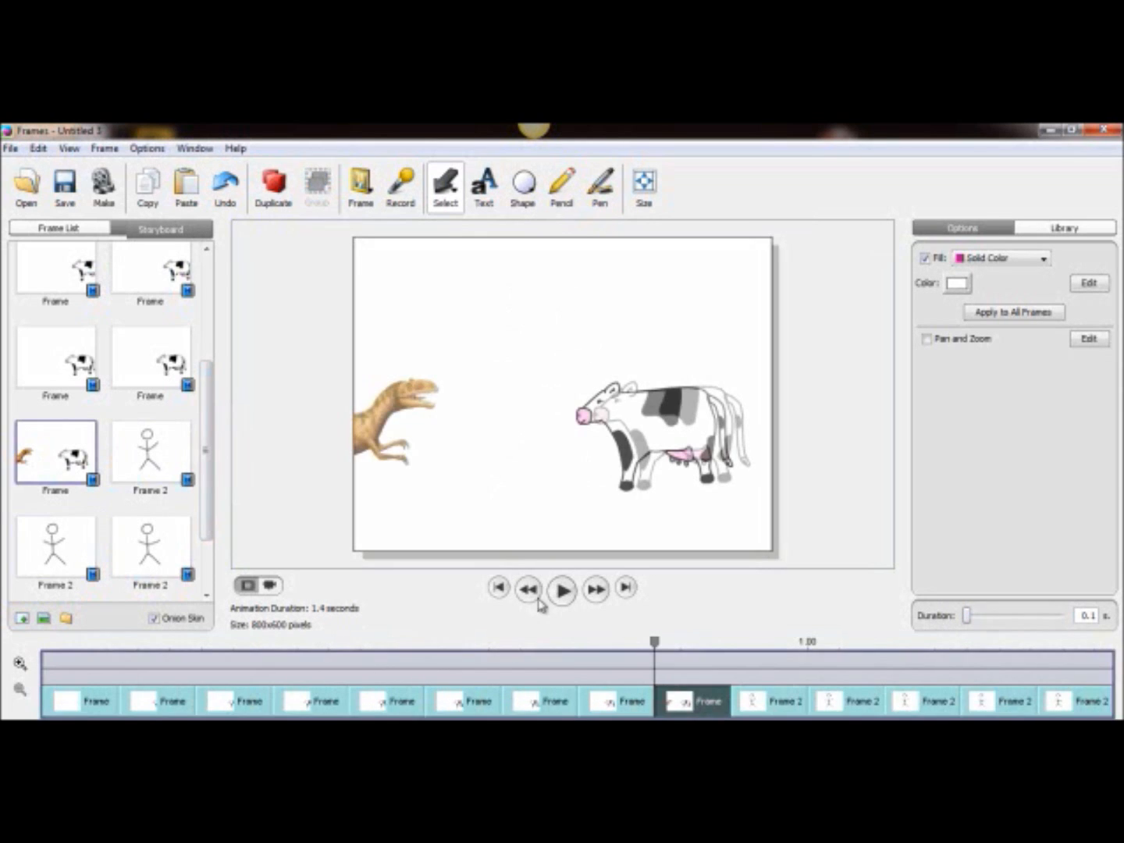
{"action": "left_click", "coordinate": [559, 597]}
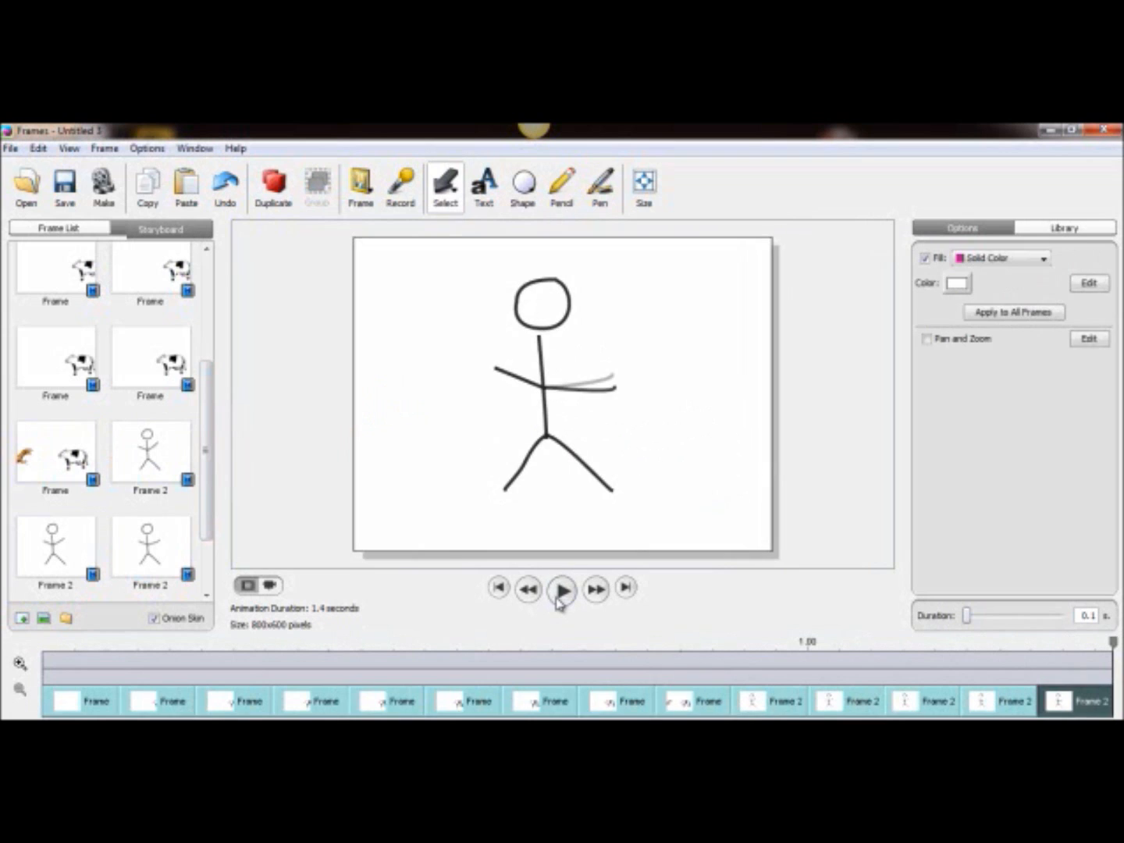
{"action": "left_click", "coordinate": [153, 620]}
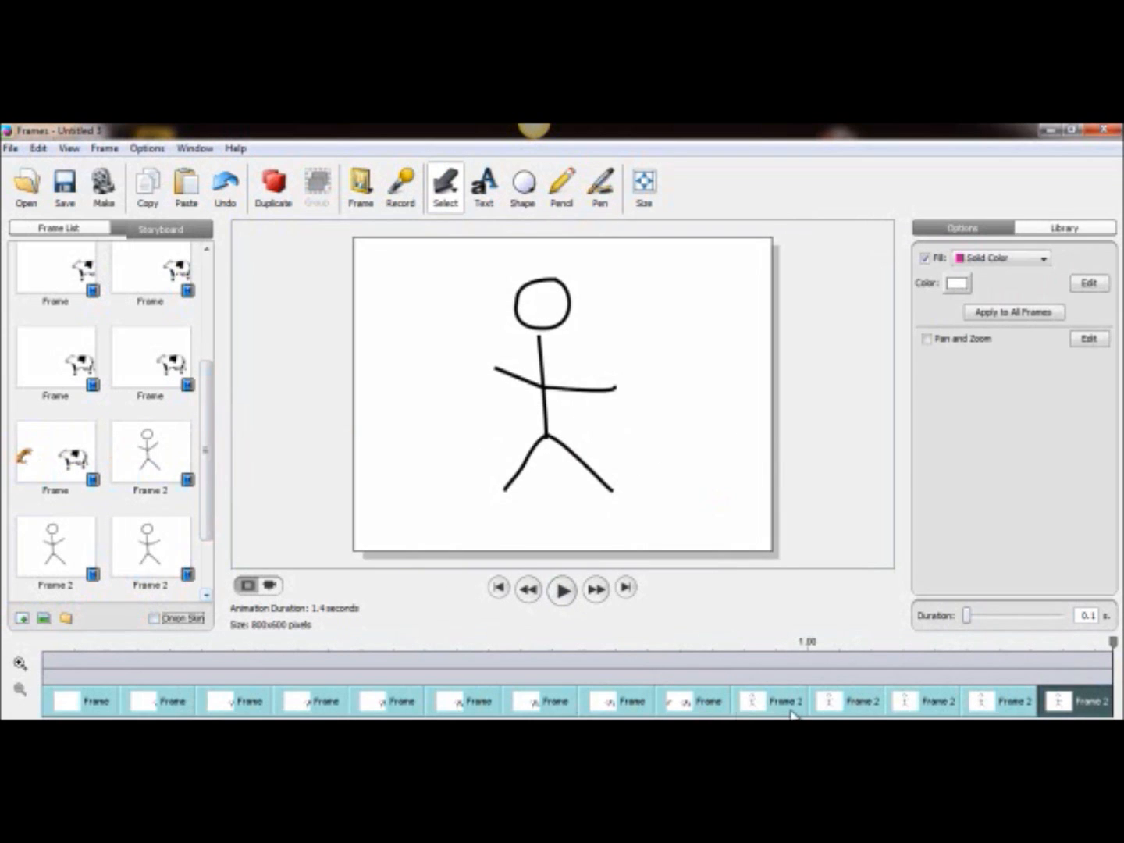
{"action": "left_click", "coordinate": [767, 703]}
{"action": "left_click", "coordinate": [566, 591]}
- Group all parts of the stick figure in the last frame and move the whole figure toward the canvas's upper-left corner
{"action": "mouse_move", "coordinate": [343, 202]}
{"action": "left_mouse_down"}
{"action": "mouse_move", "coordinate": [400, 201]}
{"action": "mouse_move", "coordinate": [512, 228]}
{"action": "mouse_move", "coordinate": [619, 489]}
{"action": "mouse_move", "coordinate": [699, 576]}
{"action": "left_mouse_up"}
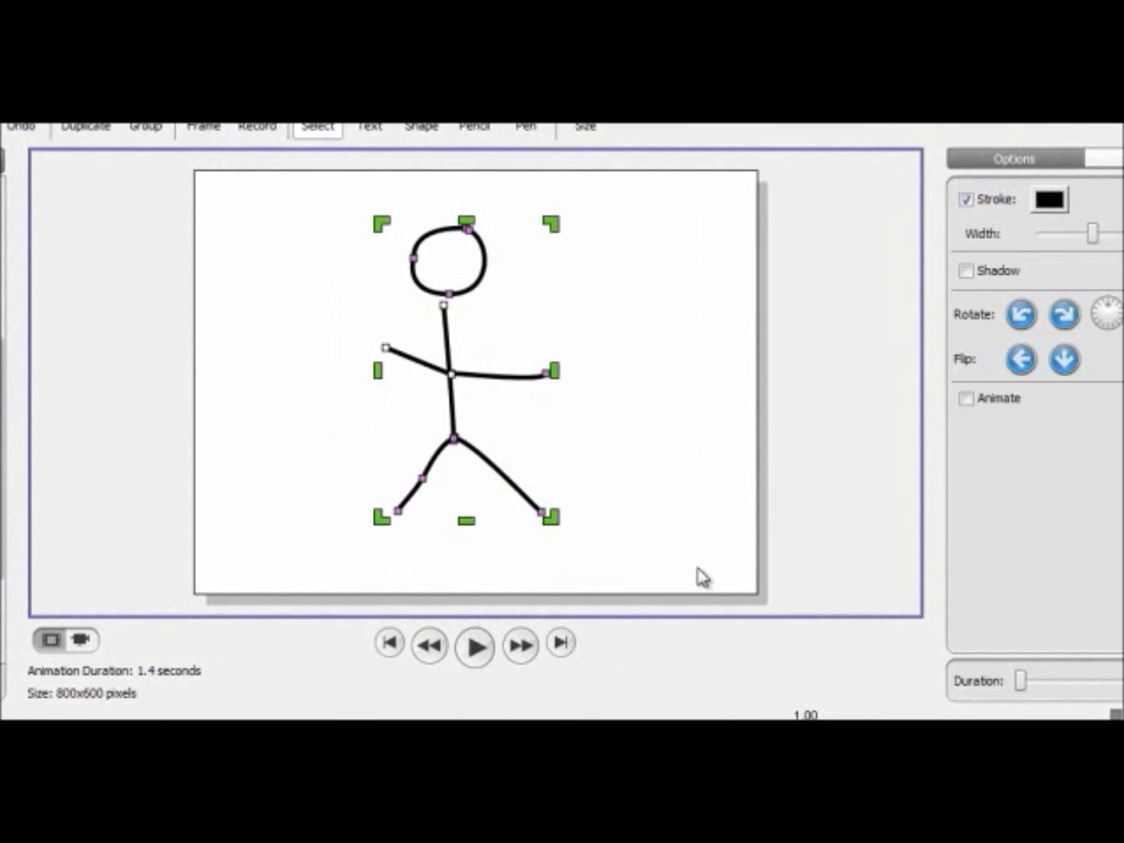
{"action": "right_click", "coordinate": [485, 275]}
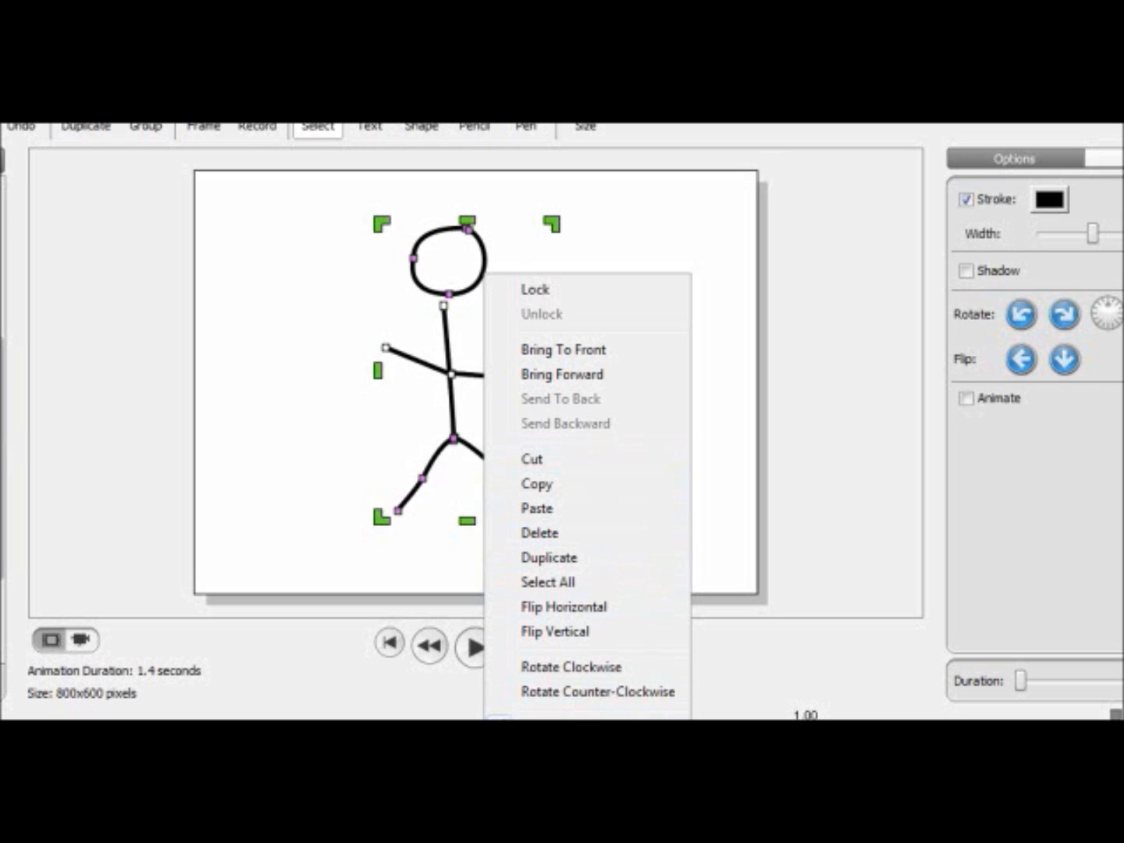
{"action": "left_click", "coordinate": [546, 726]}
{"action": "left_click", "coordinate": [650, 413]}
{"action": "mouse_move", "coordinate": [448, 370]}
{"action": "left_mouse_down"}
{"action": "mouse_move", "coordinate": [597, 362]}
{"action": "mouse_move", "coordinate": [318, 329]}
{"action": "left_mouse_up"}
{"action": "left_click", "coordinate": [593, 341]}
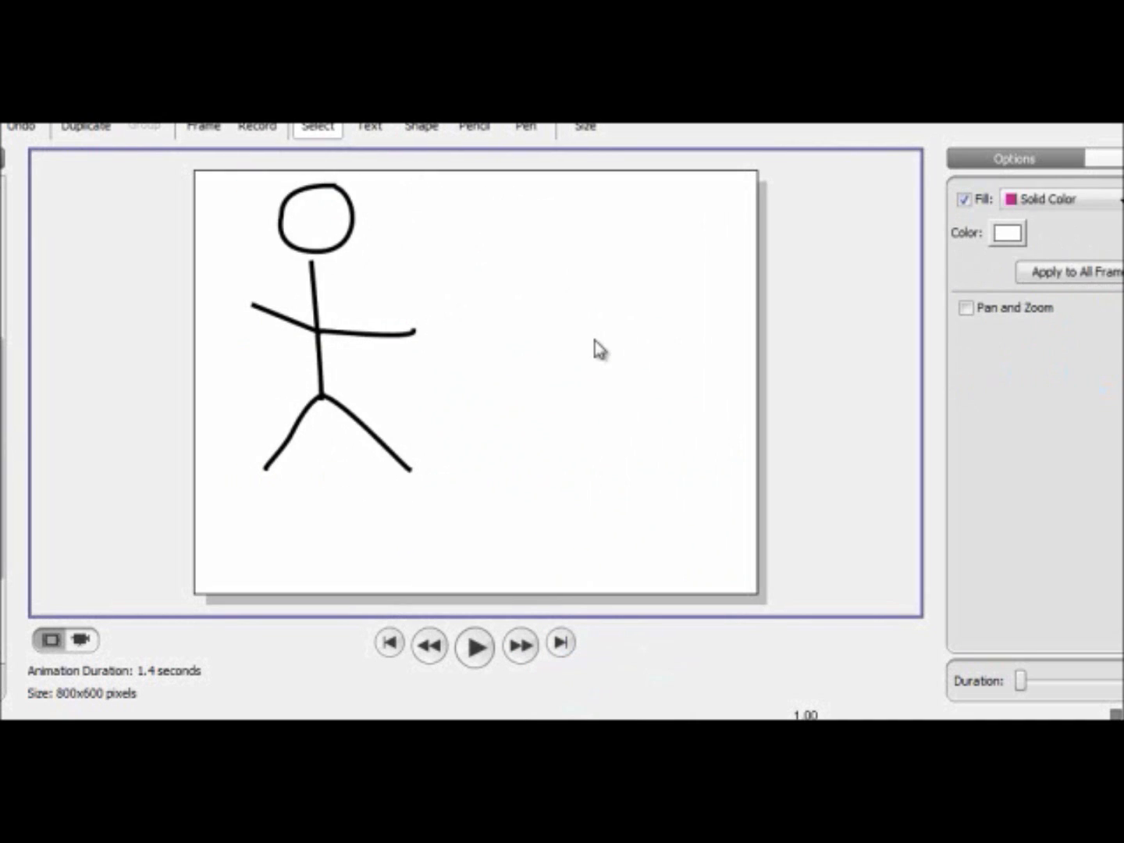